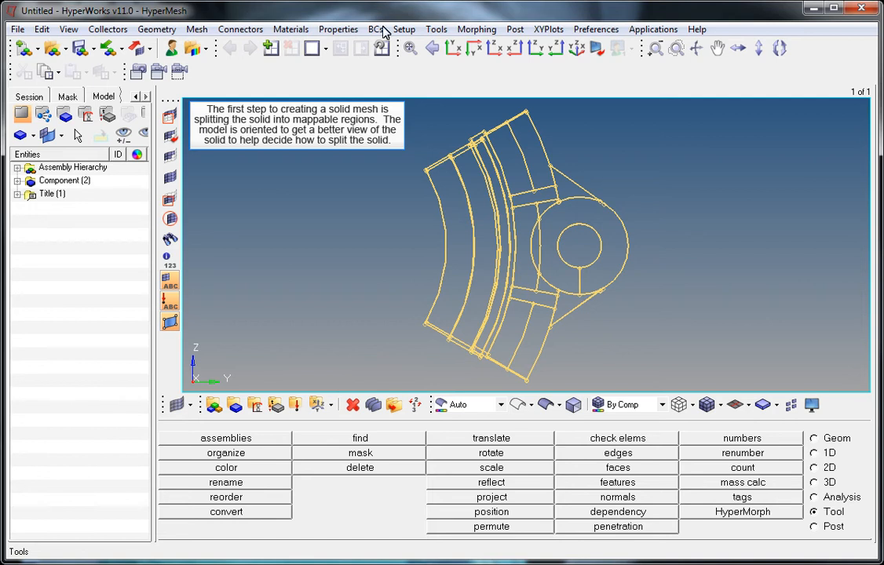
Display the solid as shaded geometry with surface edges and orient it so both ribs and the round boss are in view
ctrl+drag(563, 247, 420, 194)
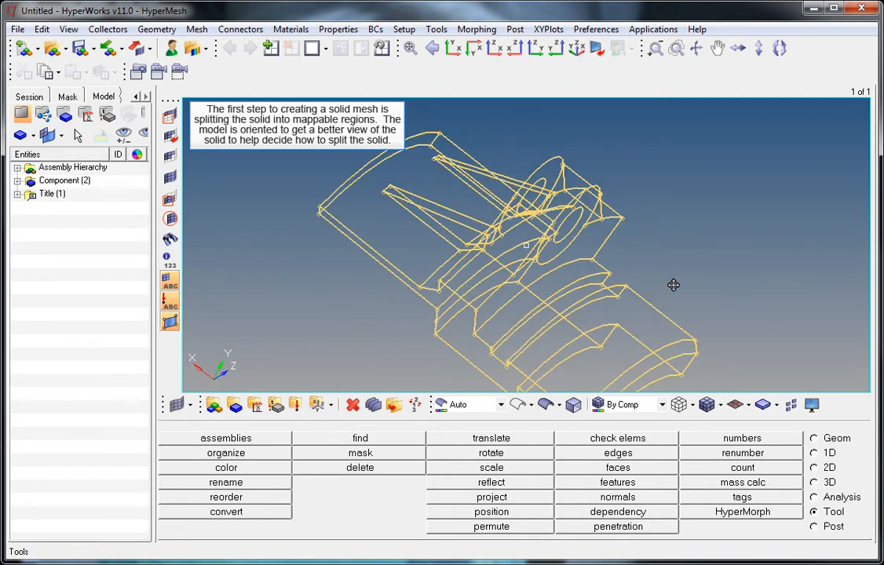
ctrl+drag(668, 270, 665, 304)
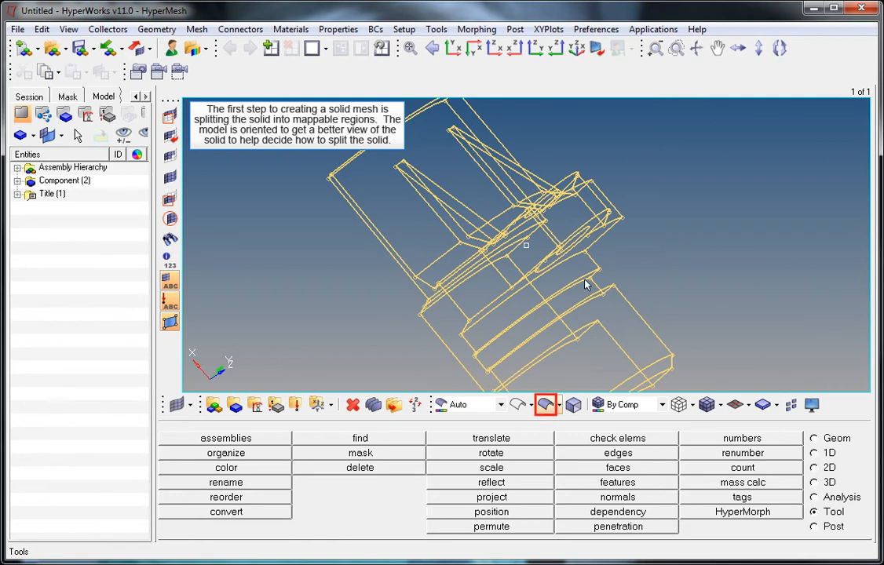
click(545, 404)
mouse_move(643, 285)
ctrl+mouse_down()
mouse_move(625, 239)
mouse_move(644, 256)
mouse_move(649, 208)
ctrl+mouse_up()
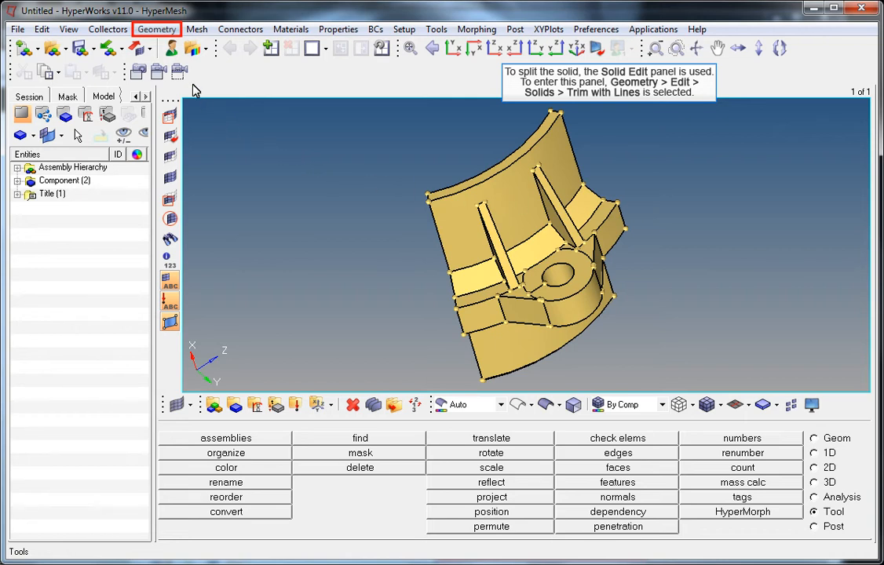
Trim the solid with bounding lines, using the two parallel lines that join the upper part of the first rib to the curved wall
click(159, 29)
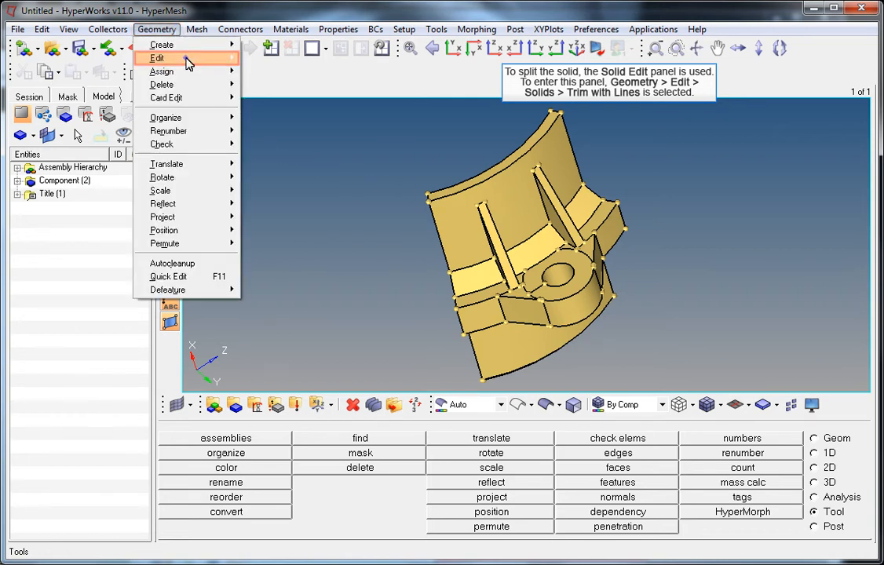
mouse_move(189, 61)
mouse_move(272, 139)
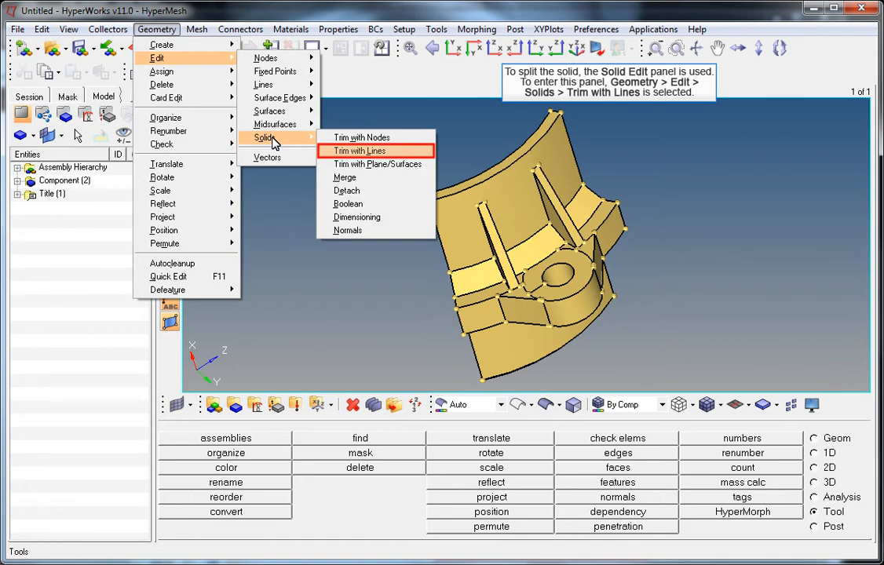
click(363, 150)
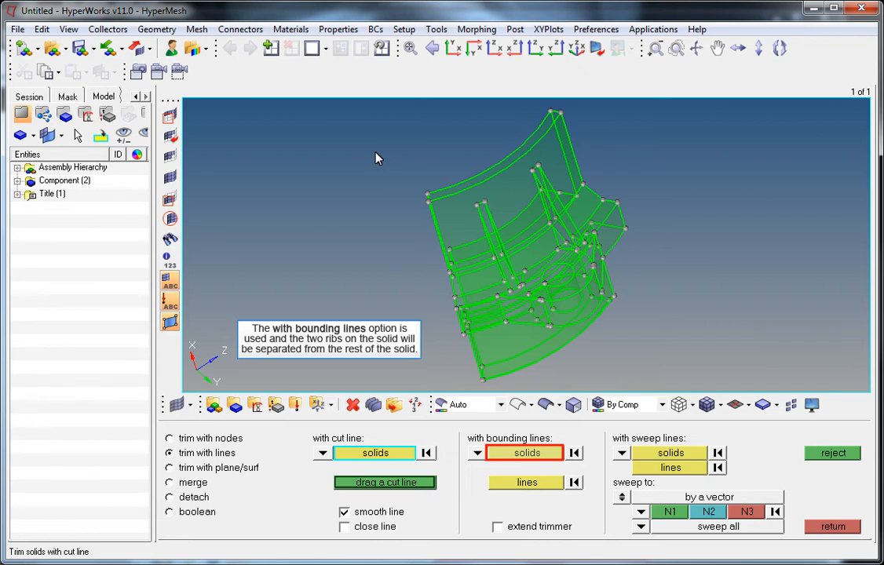
click(544, 455)
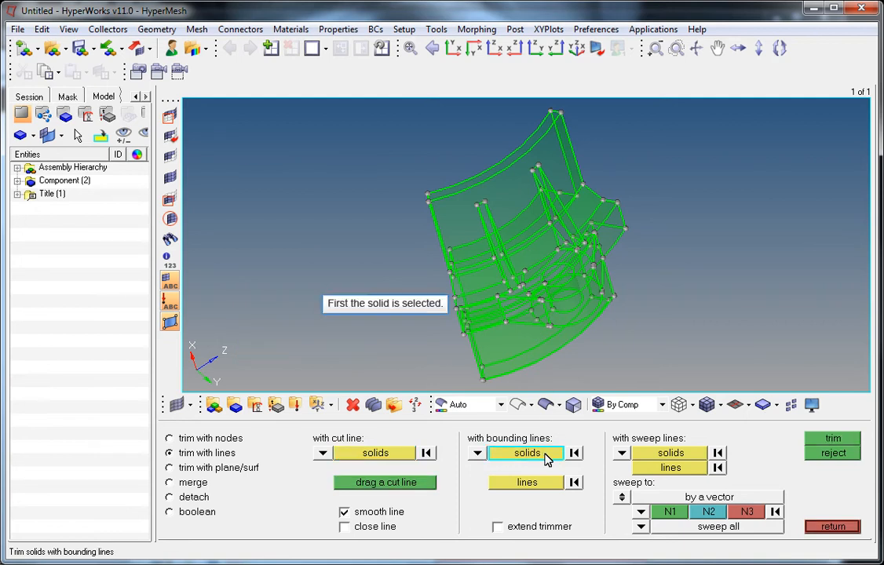
click(480, 250)
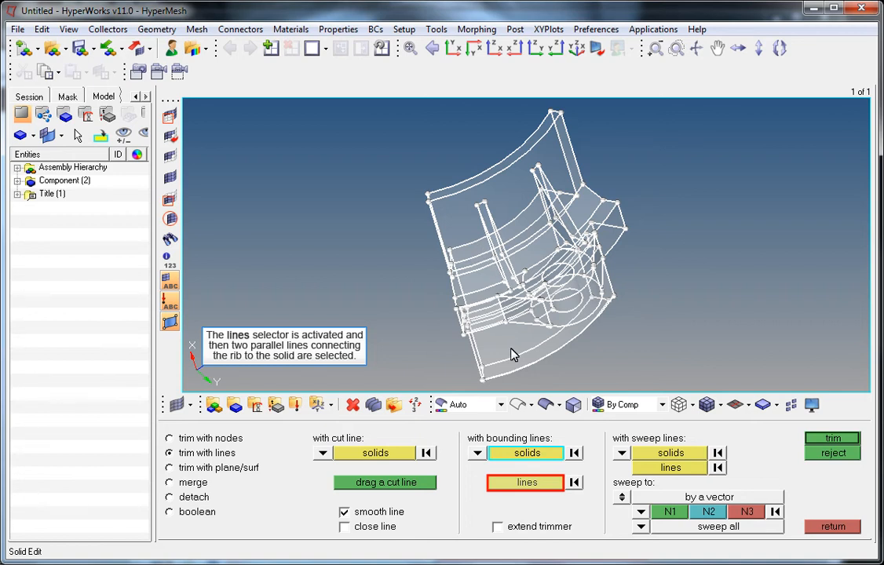
click(522, 481)
scroll(522, 265, up, 5)
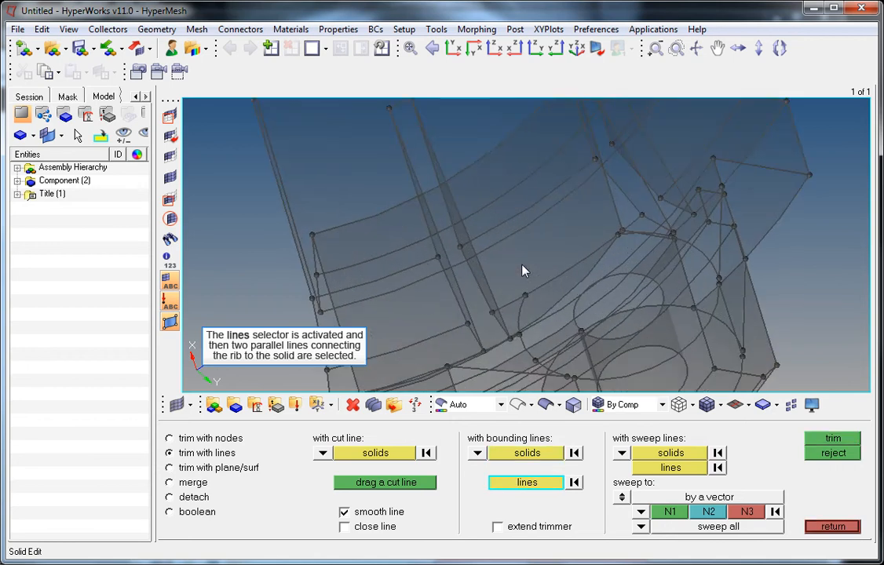
click(416, 197)
click(441, 188)
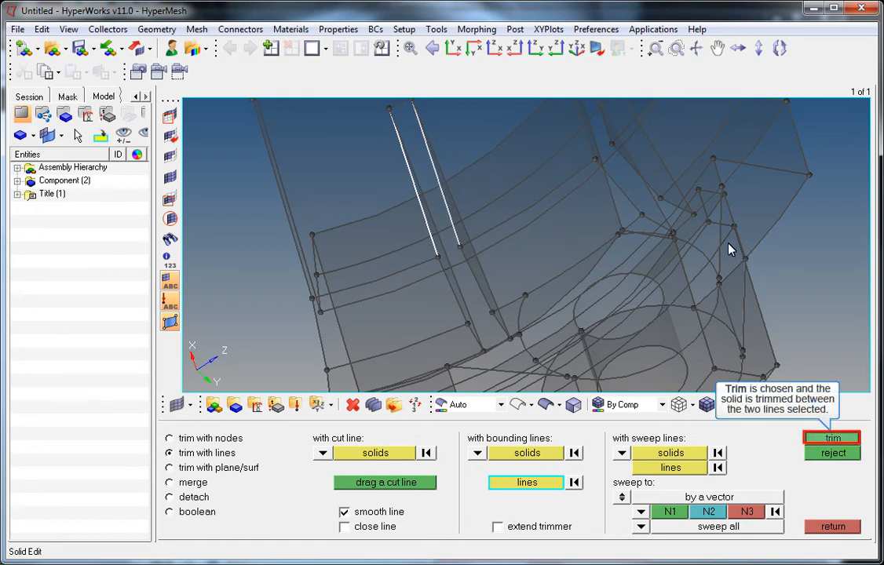
click(832, 438)
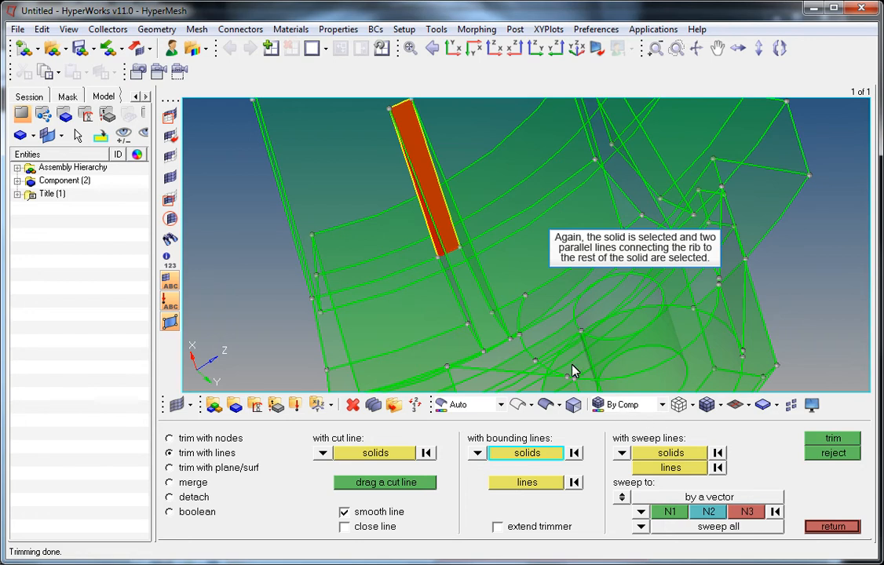
Trim the solid again with the two parallel bounding lines along the middle section of the first rib's base
middle_click(551, 300)
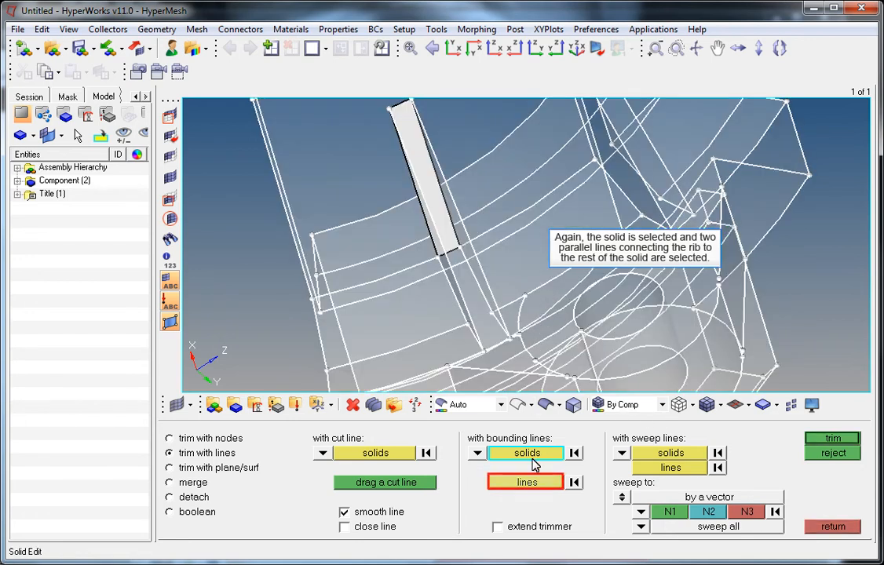
click(531, 483)
click(449, 281)
click(476, 280)
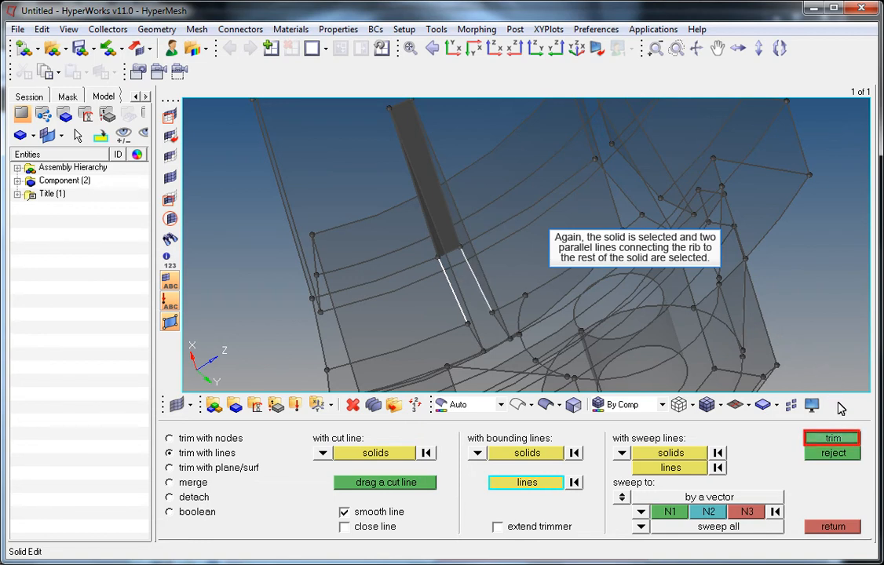
click(839, 440)
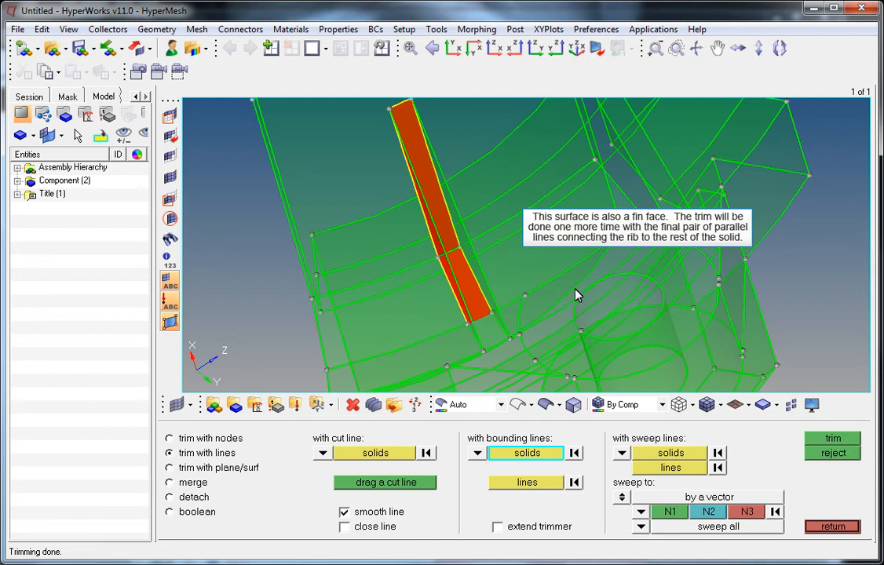
Separate the first rib by trimming the solid with the last, short pair of parallel bounding lines at its lower end
click(518, 484)
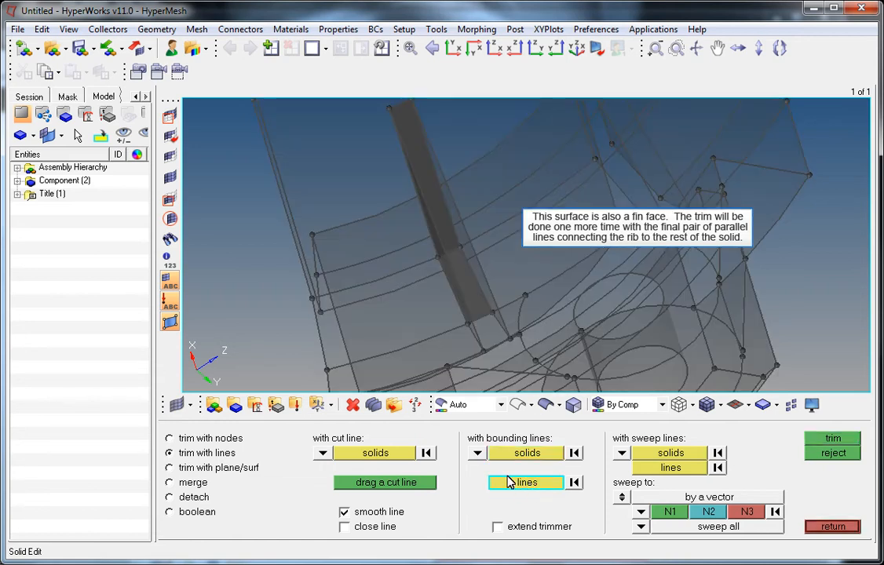
click(472, 337)
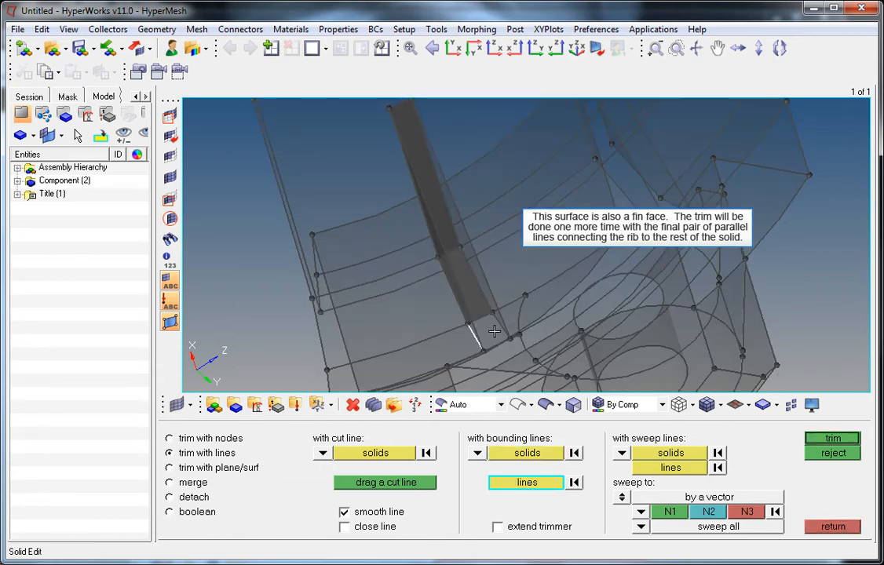
click(497, 323)
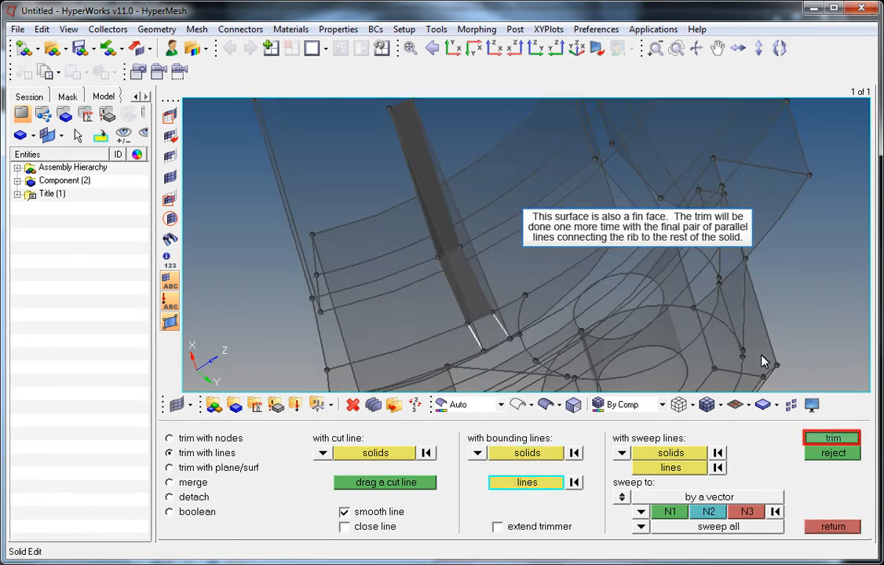
click(840, 439)
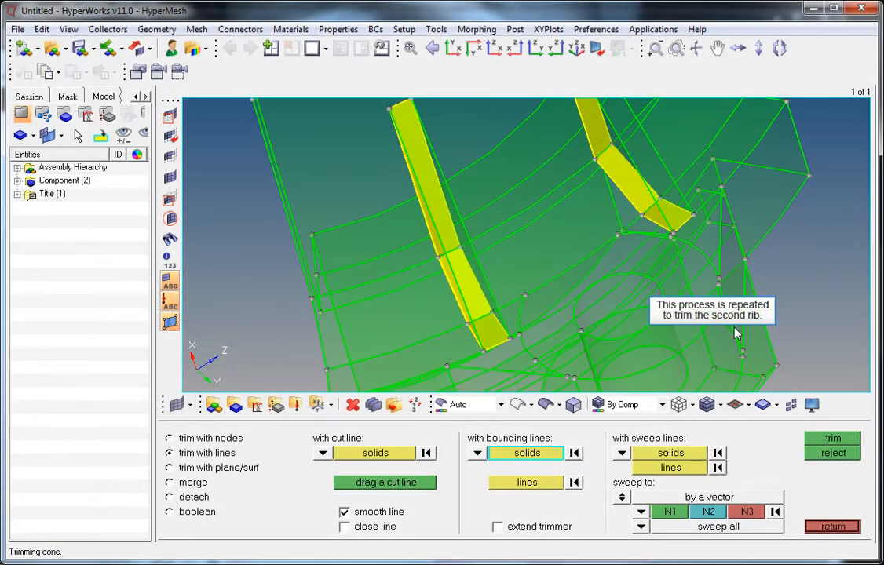
Trim the main solid with sweep lines, sweeping the seven lines of its curved region along a vector between two corner points of the end face
ctrl+scroll(736, 333, down, 3)
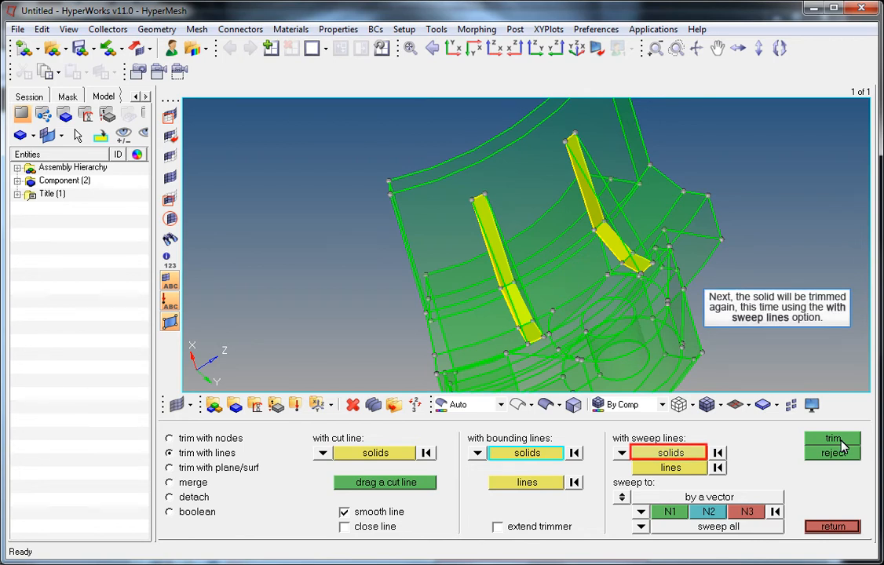
click(672, 454)
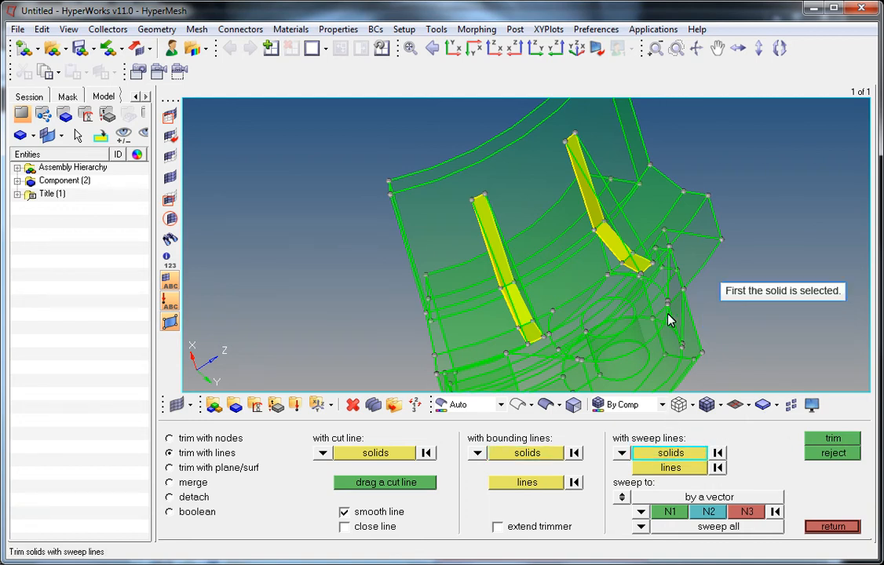
click(669, 220)
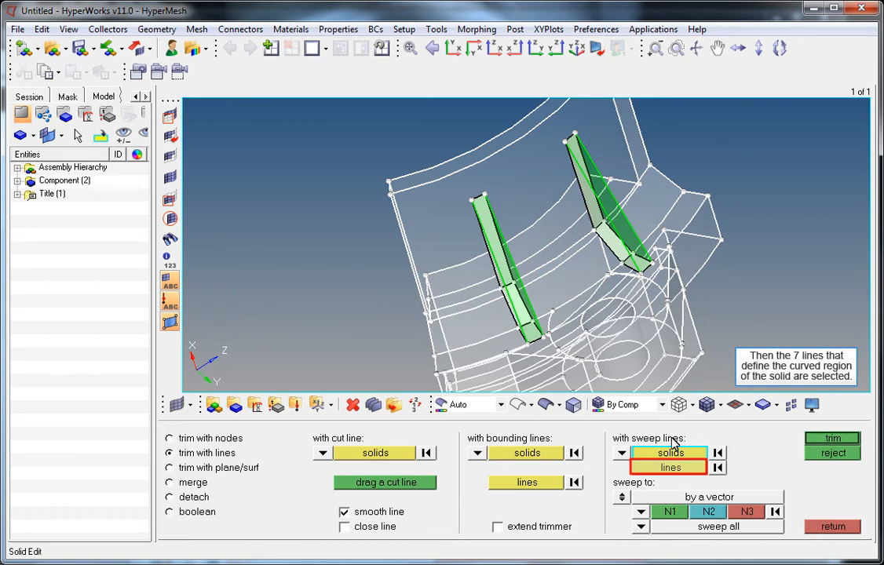
click(672, 467)
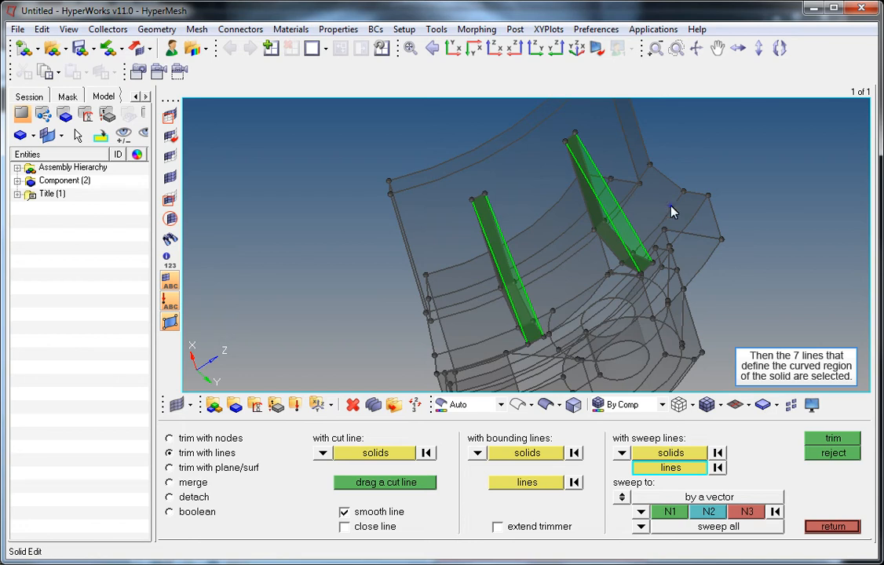
click(616, 271)
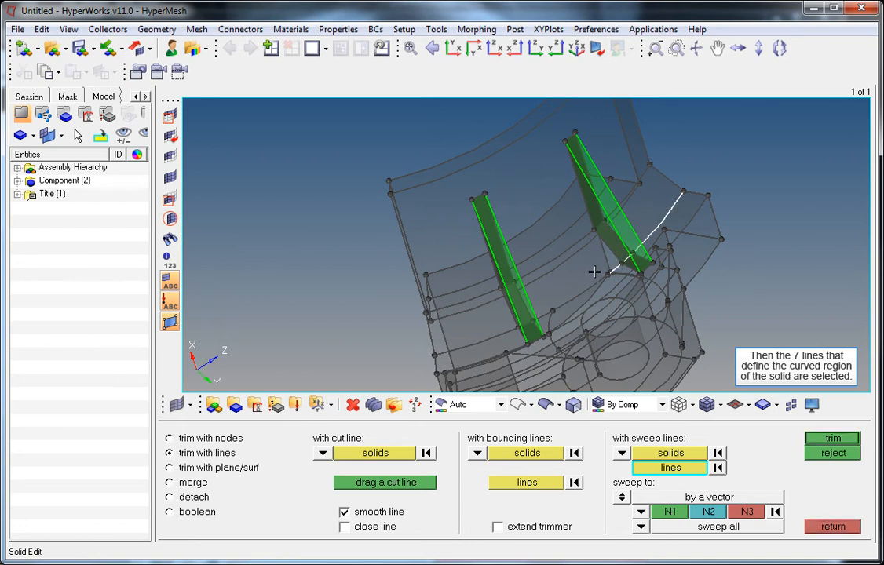
click(567, 298)
click(544, 314)
click(523, 324)
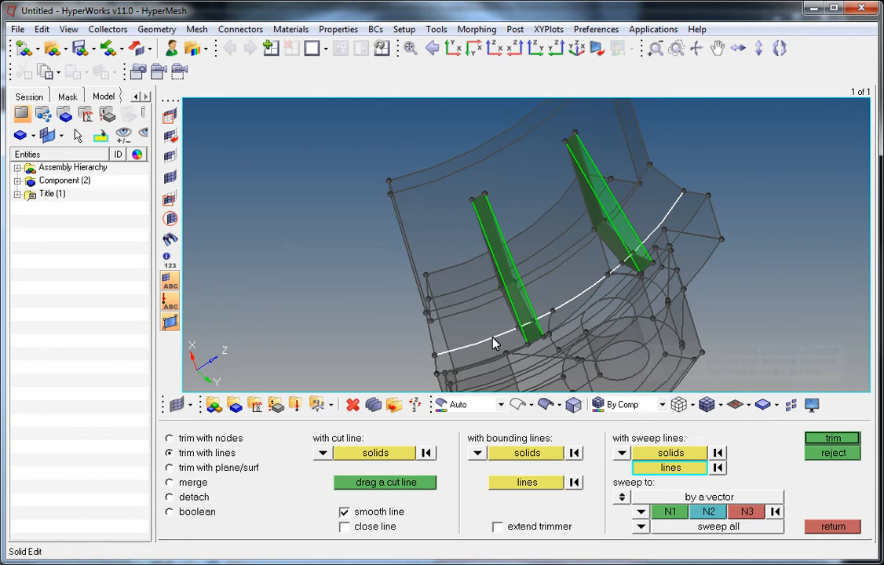
click(493, 339)
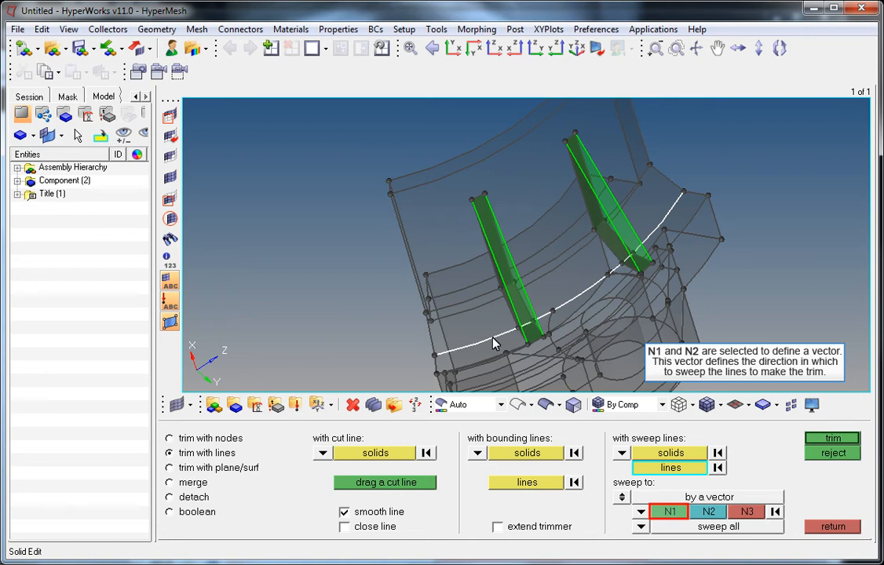
click(670, 513)
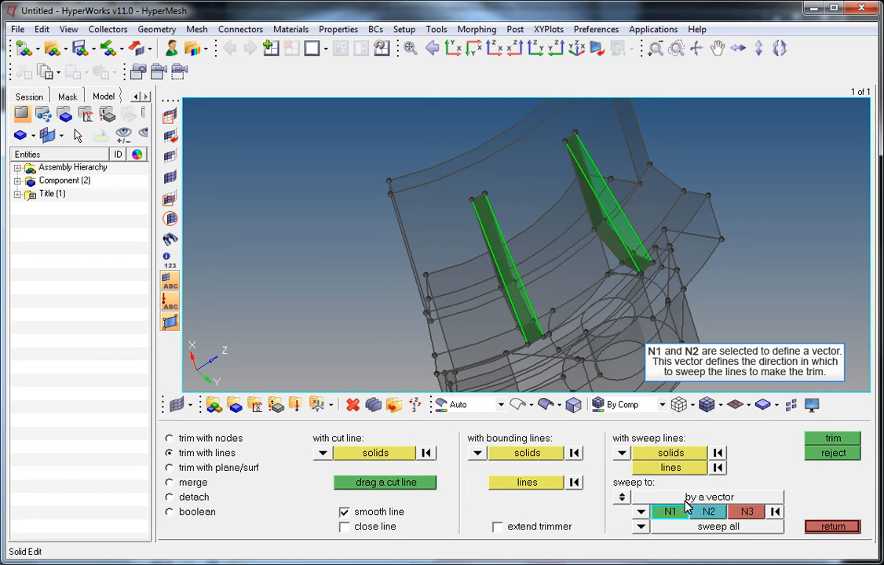
click(713, 211)
click(709, 196)
click(722, 239)
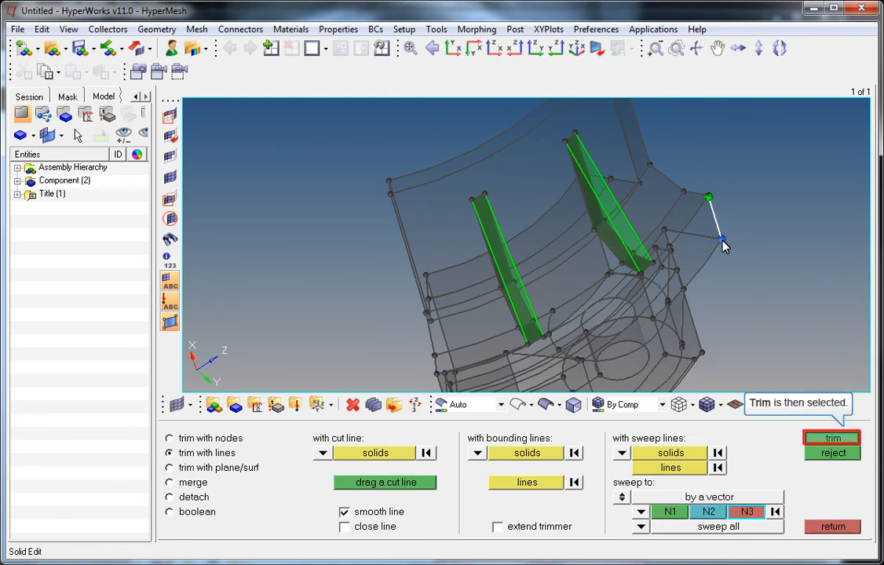
click(833, 440)
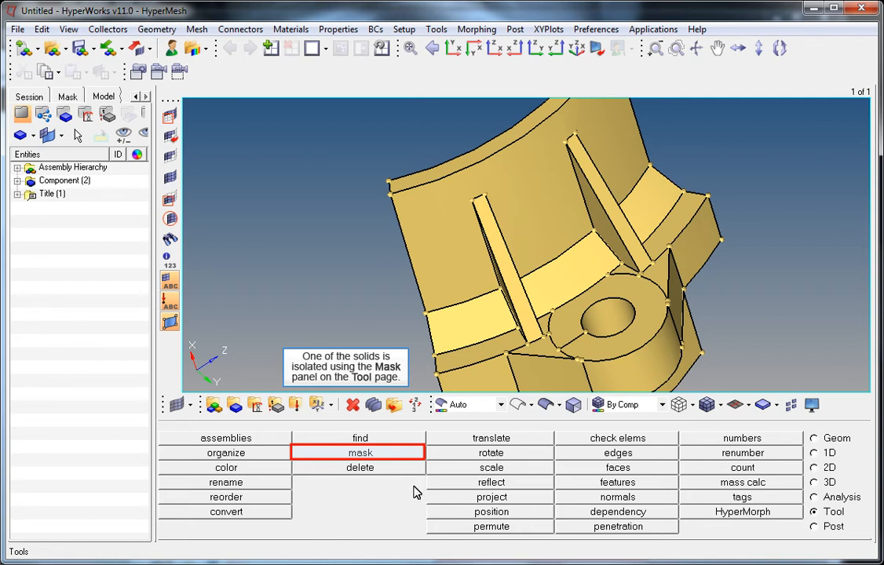
Mask the two rib solids and the curved wall solid so that only the boss solid is isolated
click(383, 455)
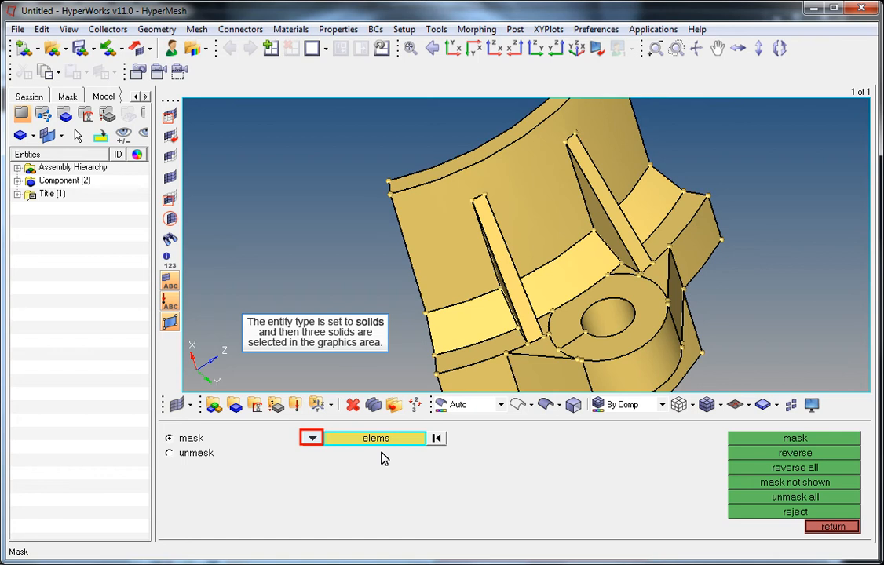
click(312, 438)
click(577, 484)
click(509, 284)
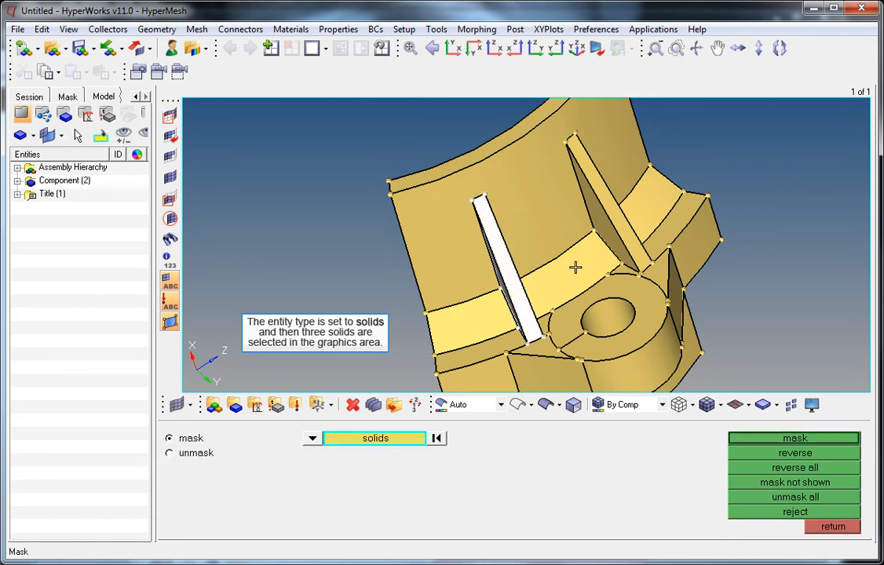
click(597, 225)
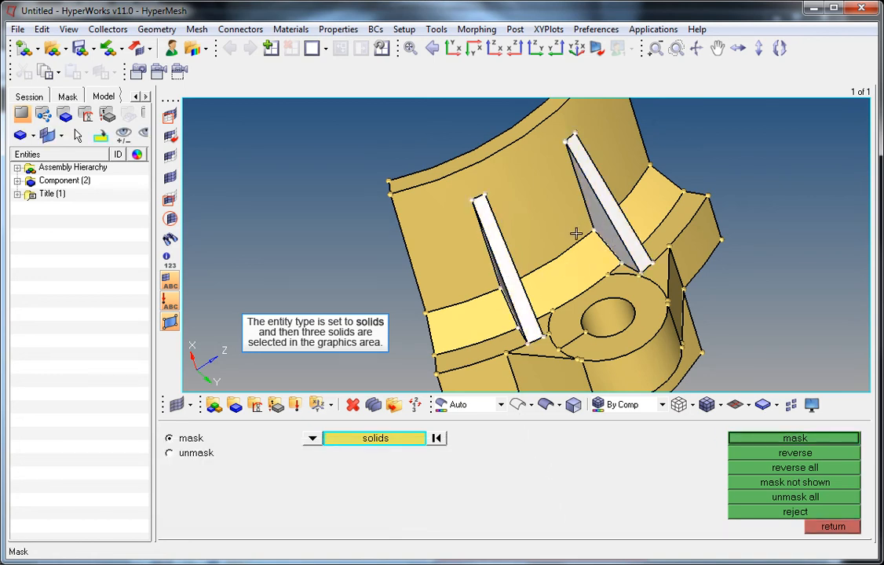
click(576, 247)
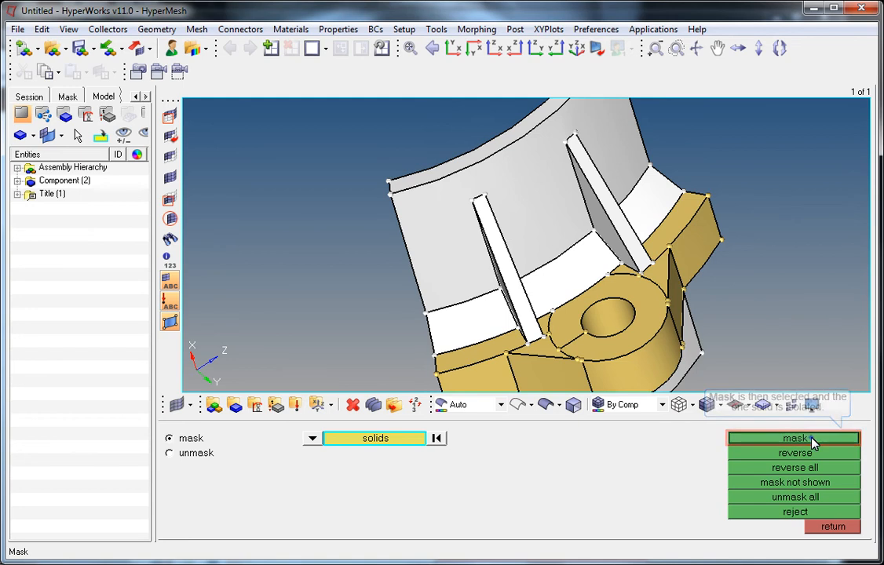
click(758, 438)
click(813, 526)
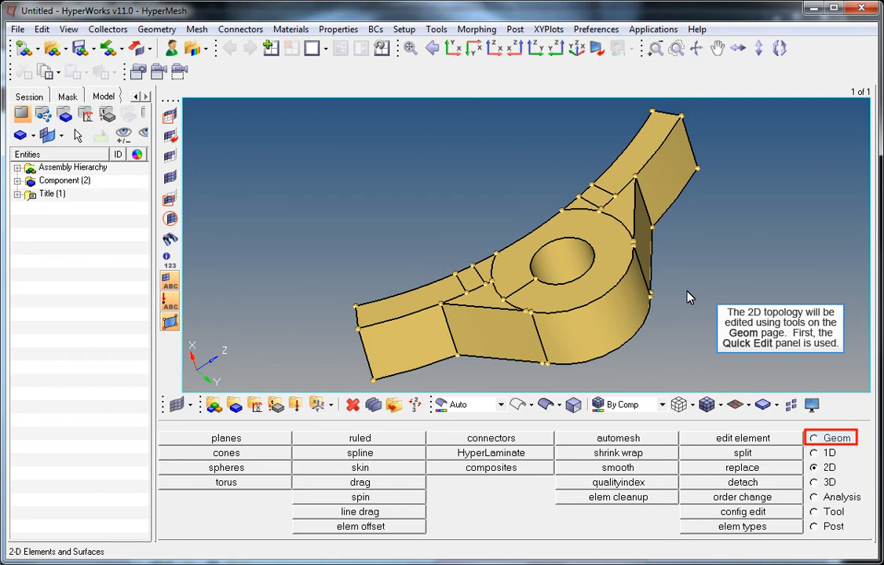
Split the boss's upper face with Quick Edit's split surf-line, from the two fixed points on the outer arc to the hole's edge line
click(814, 439)
click(744, 440)
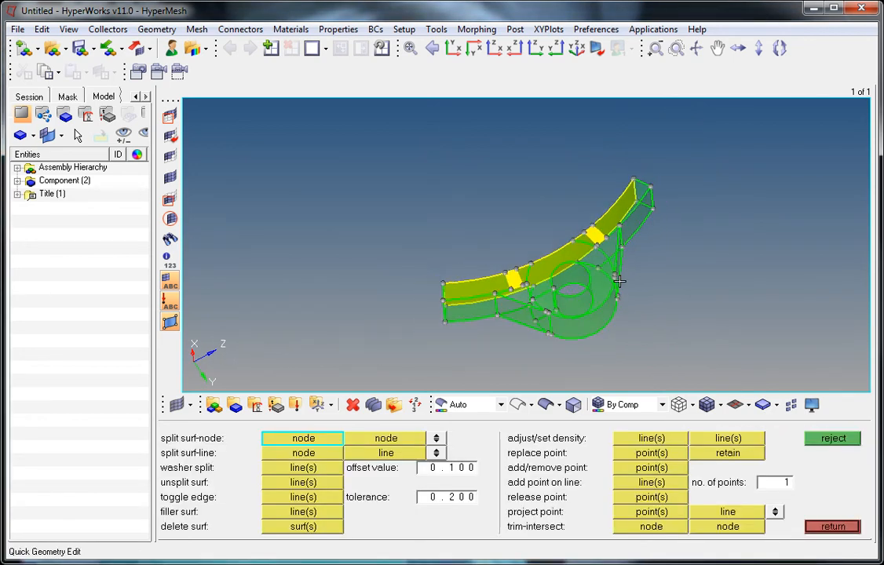
ctrl+scroll(619, 287, up, 5)
ctrl+right_drag(590, 204, 569, 214)
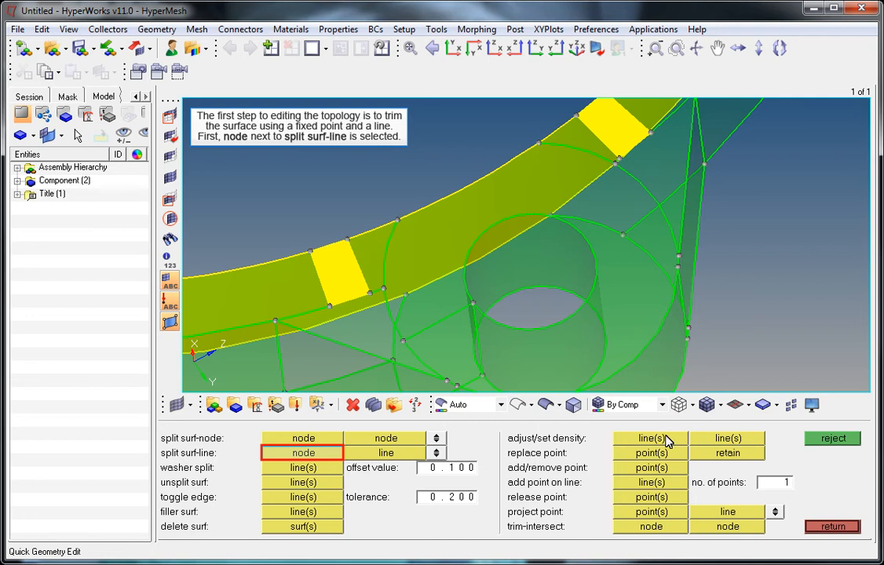
click(287, 453)
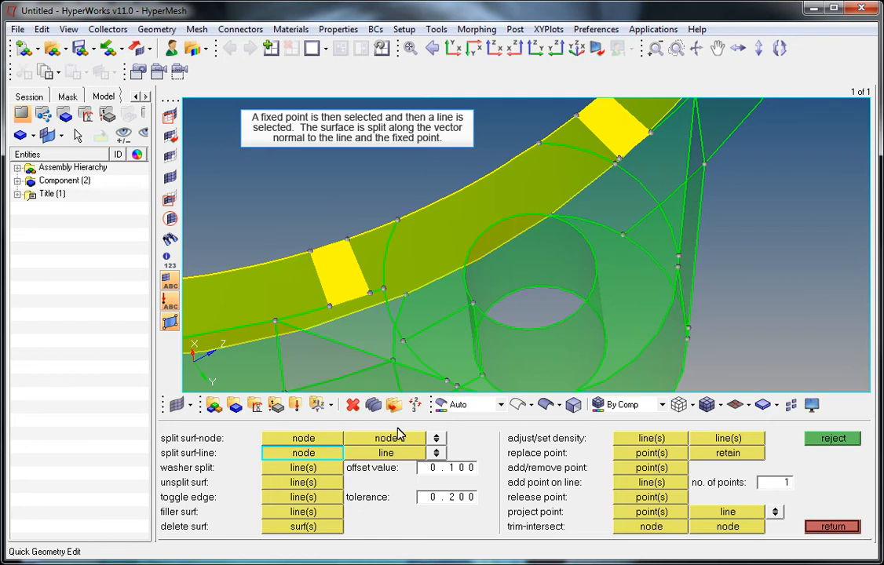
click(539, 143)
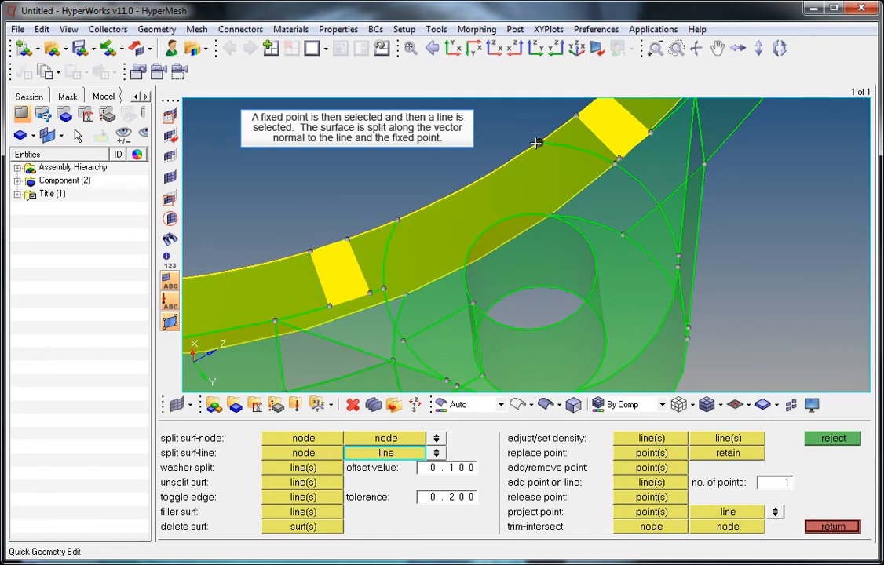
click(531, 211)
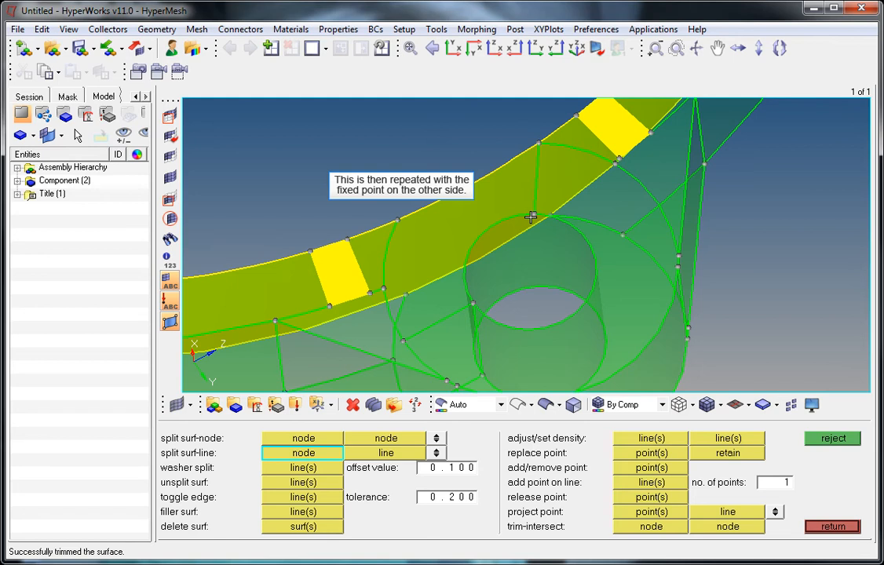
click(398, 220)
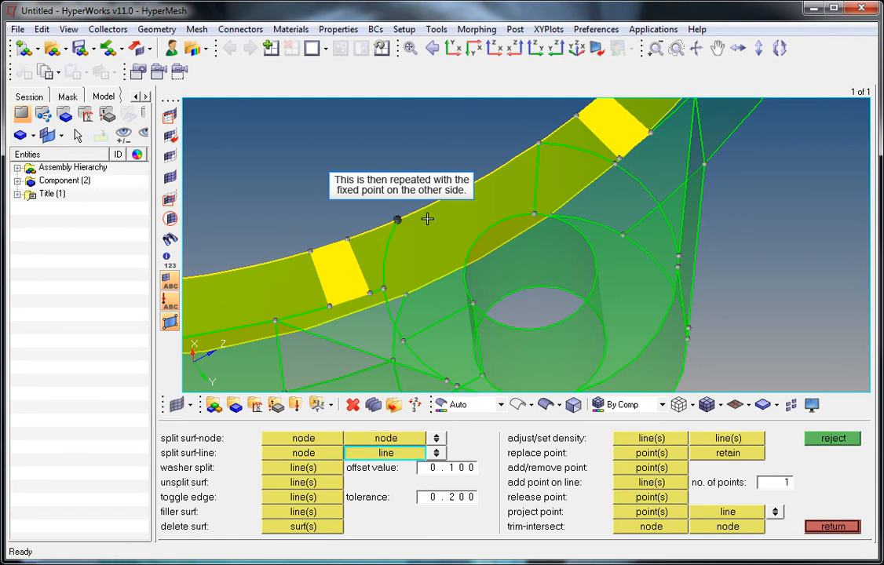
click(467, 239)
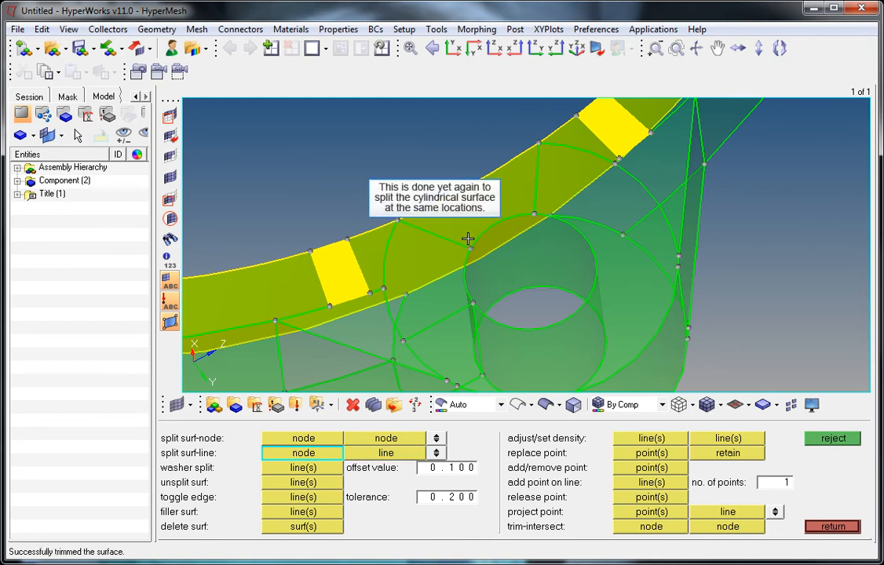
Split the hole's cylindrical surface from the same two locations on its upper rim to its lower edge line
click(537, 214)
scroll(510, 298, up, 5)
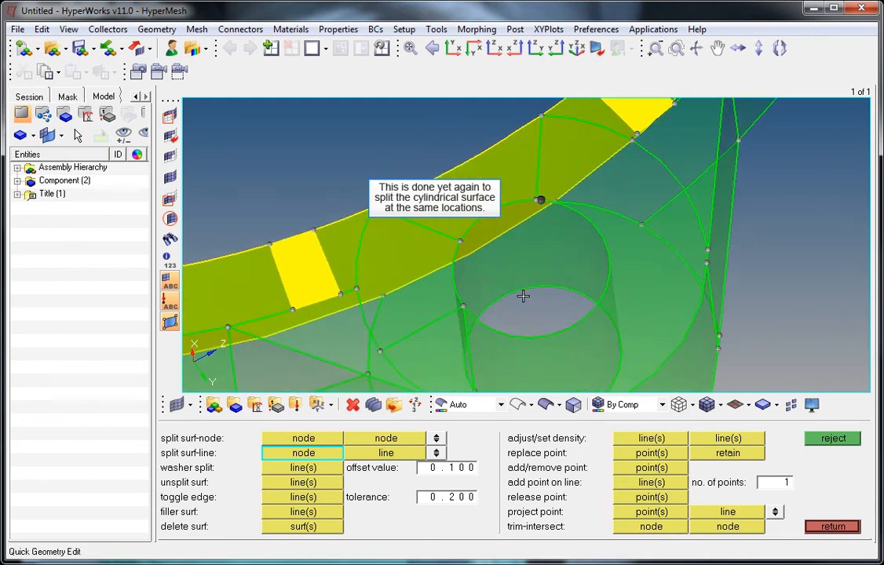
ctrl+right_drag(536, 302, 531, 369)
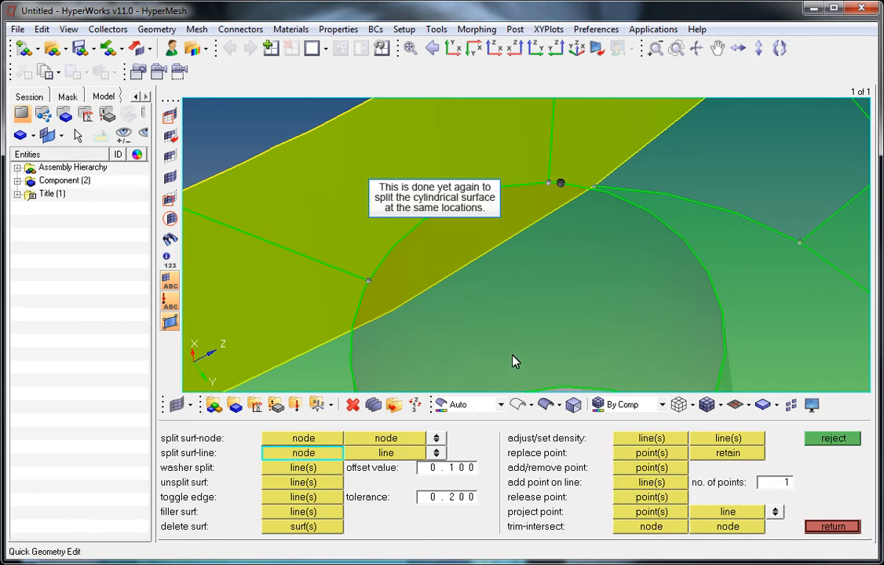
click(550, 185)
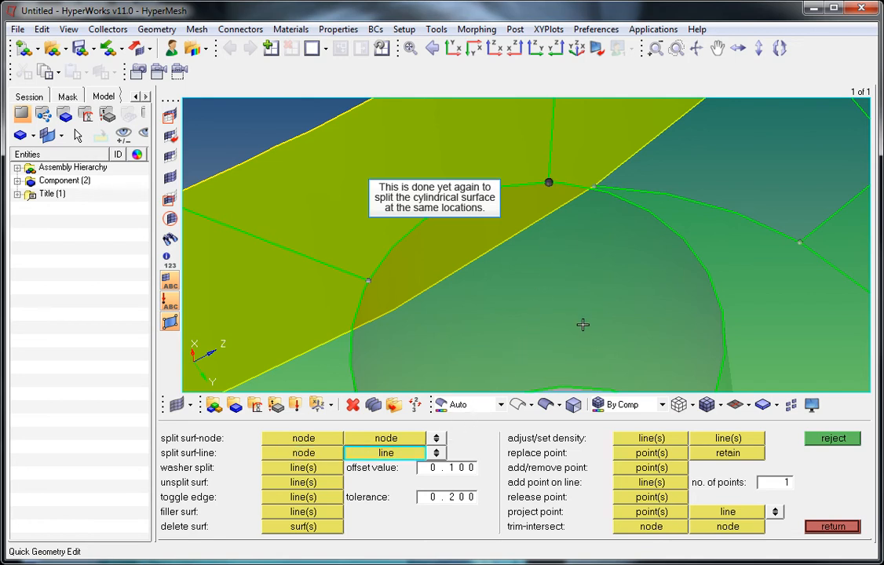
scroll(556, 320, up, 3)
scroll(556, 320, down, 3)
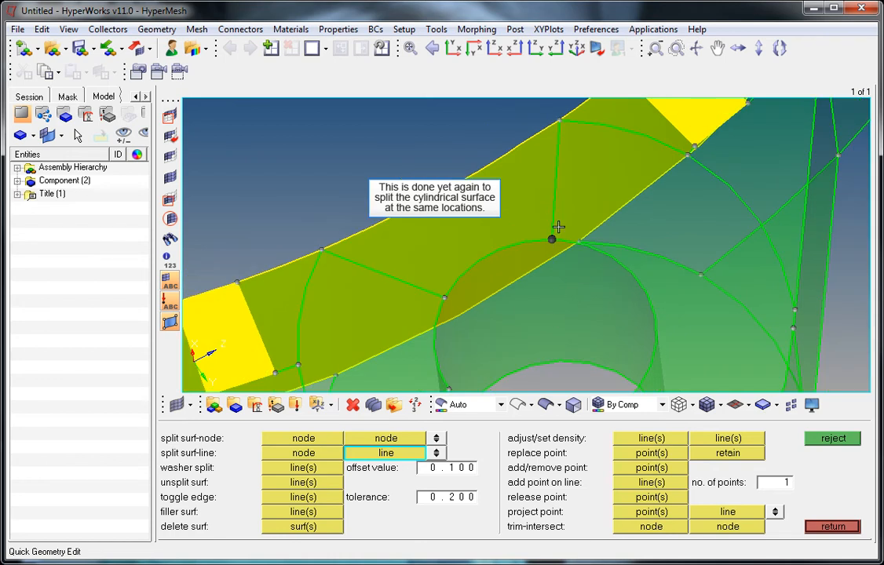
click(558, 360)
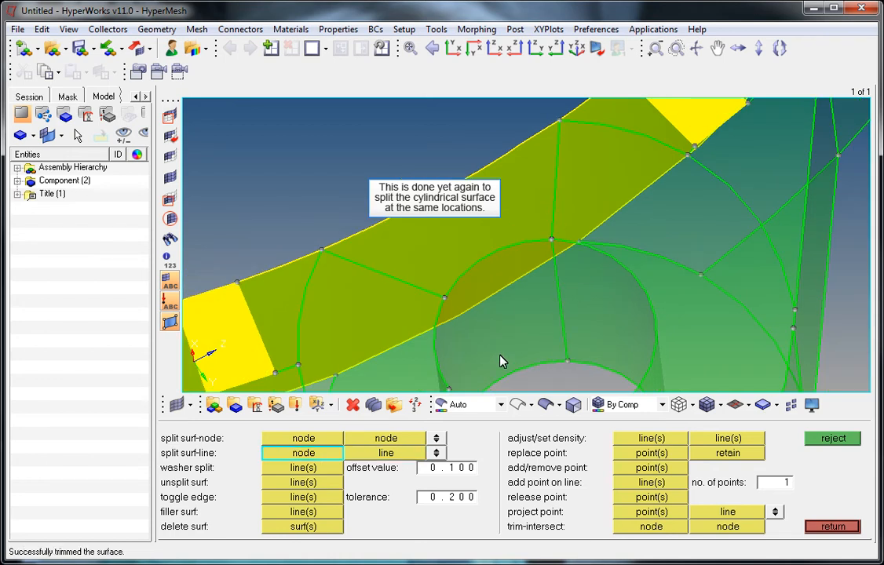
click(446, 300)
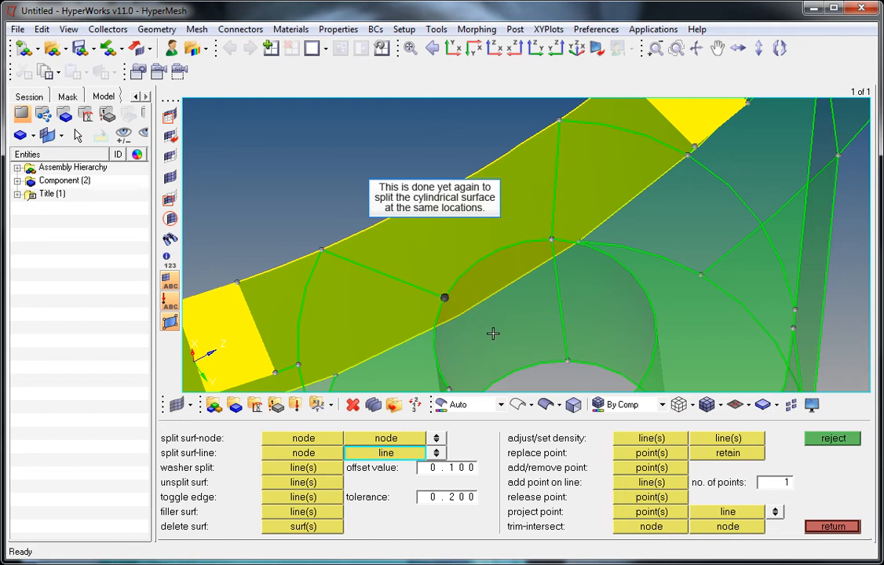
click(505, 385)
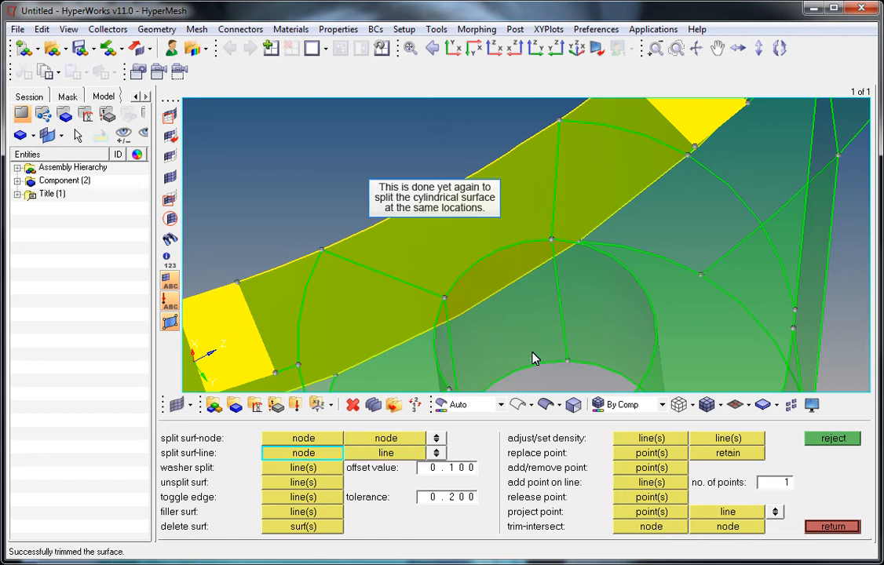
Split the boss's outer side surface at both ends, from the fixed point where each slanted edge meets the arc to the lower edge
ctrl+drag(532, 355, 745, 317)
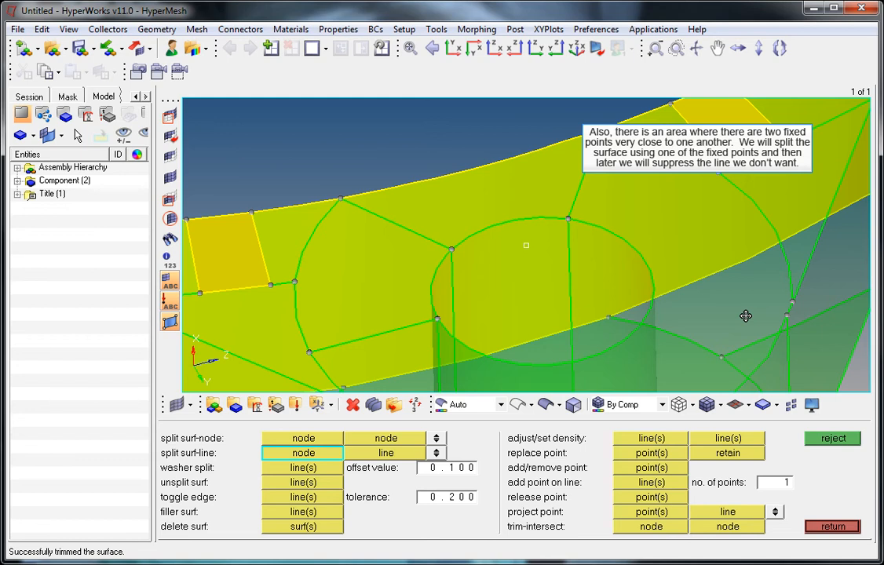
ctrl+drag(746, 316, 597, 218)
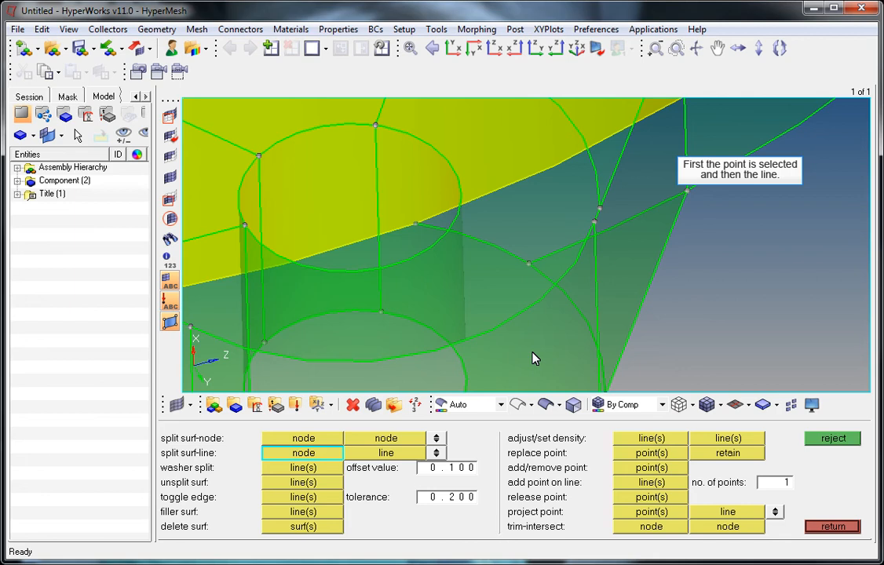
click(600, 208)
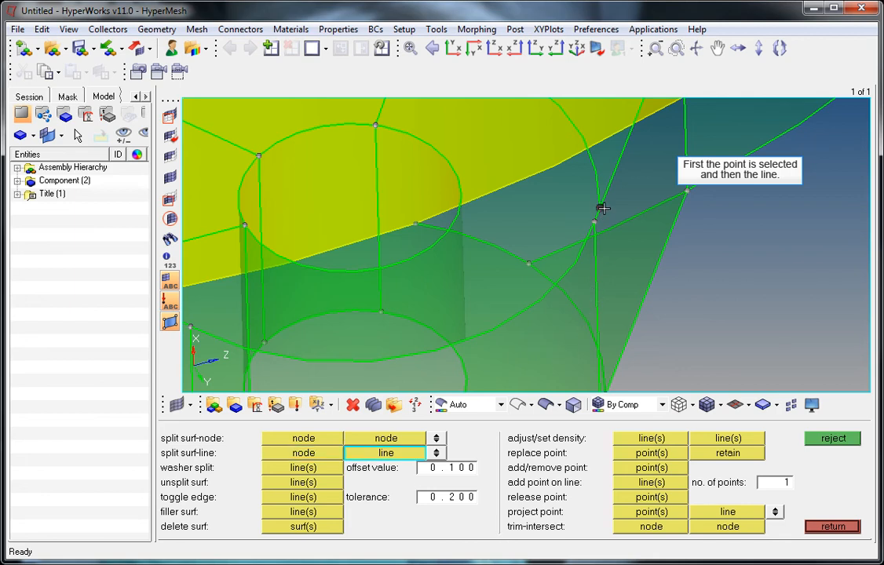
click(619, 353)
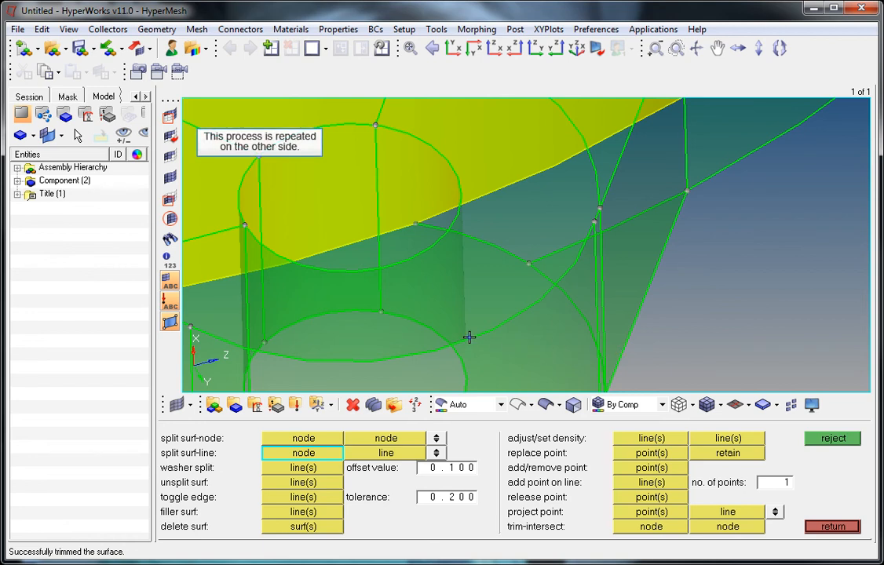
ctrl+drag(530, 294, 803, 154)
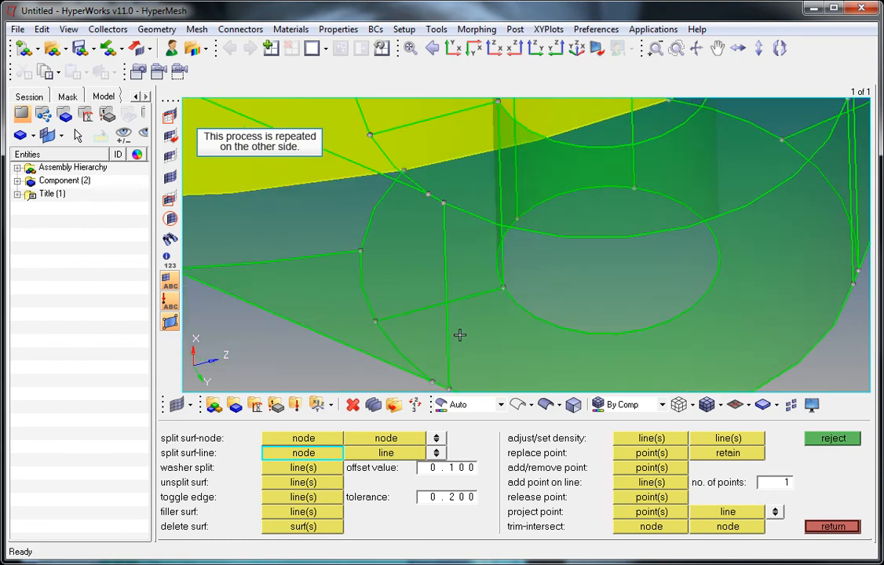
click(428, 194)
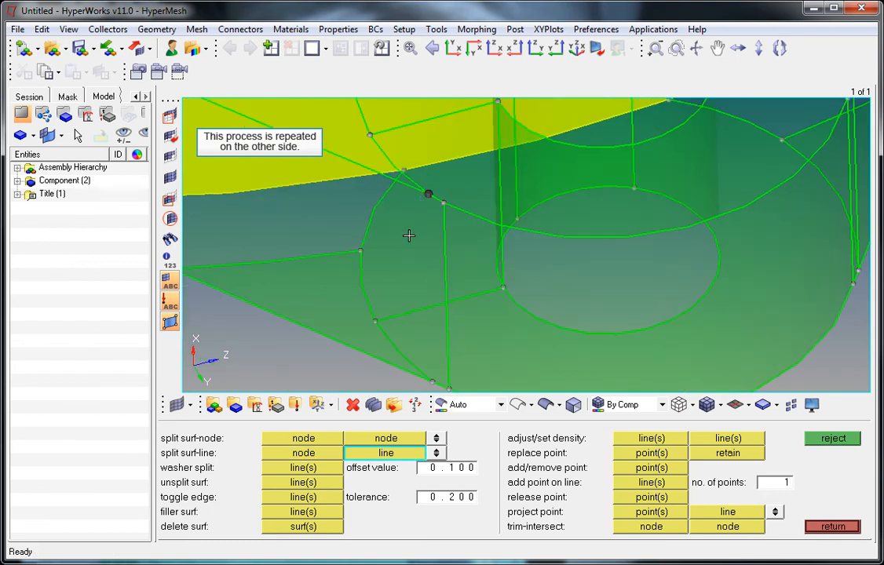
click(404, 371)
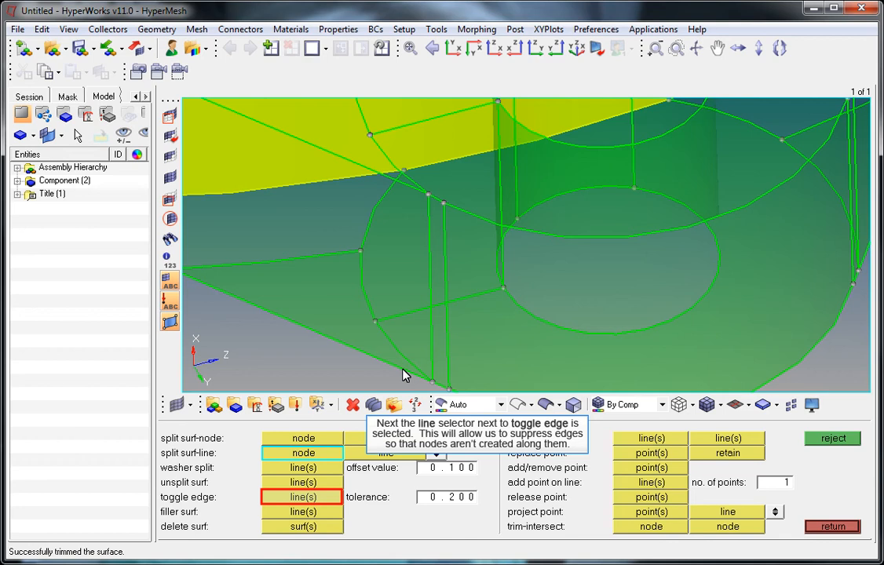
Suppress the unnecessary edges with toggle edge: the duplicate vertical side lines, the seam lines to the hole and the inner arc lines on the lower face
click(308, 497)
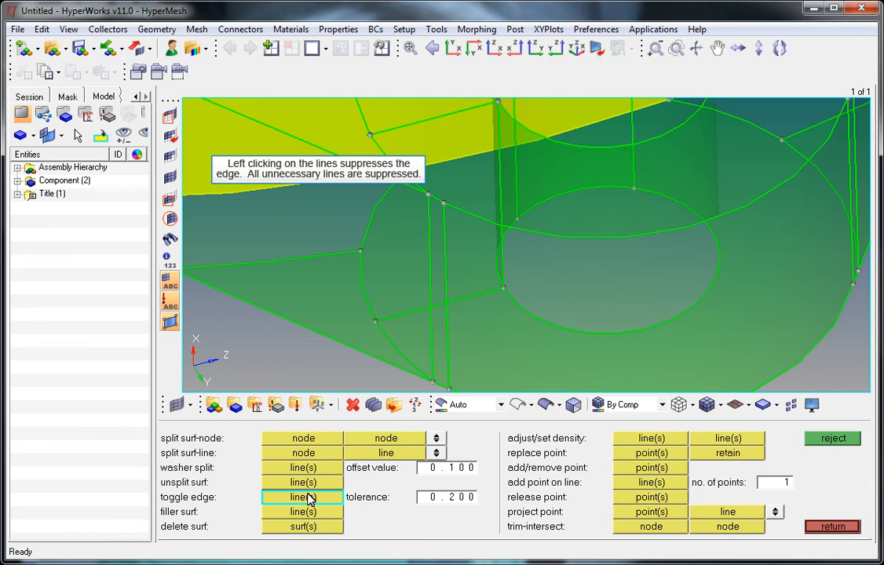
click(446, 299)
click(477, 296)
click(499, 151)
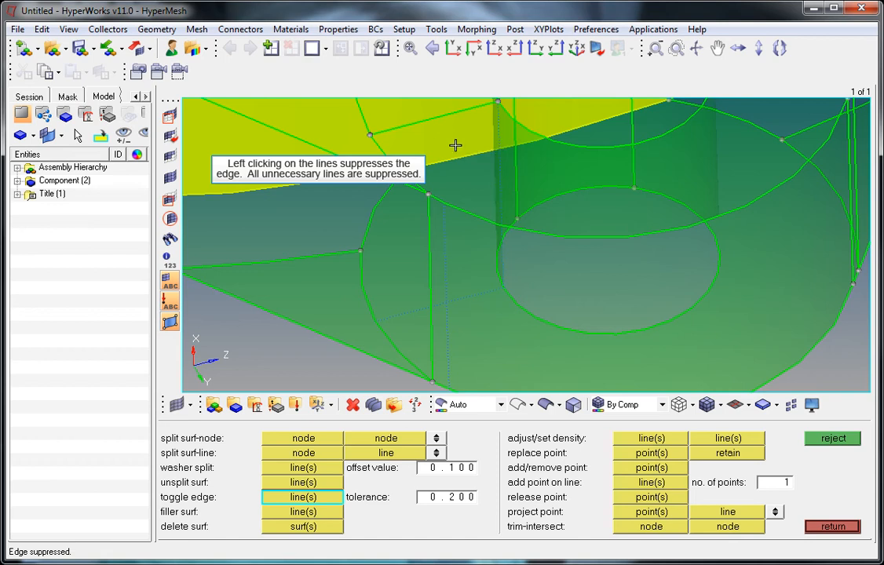
click(403, 128)
click(373, 224)
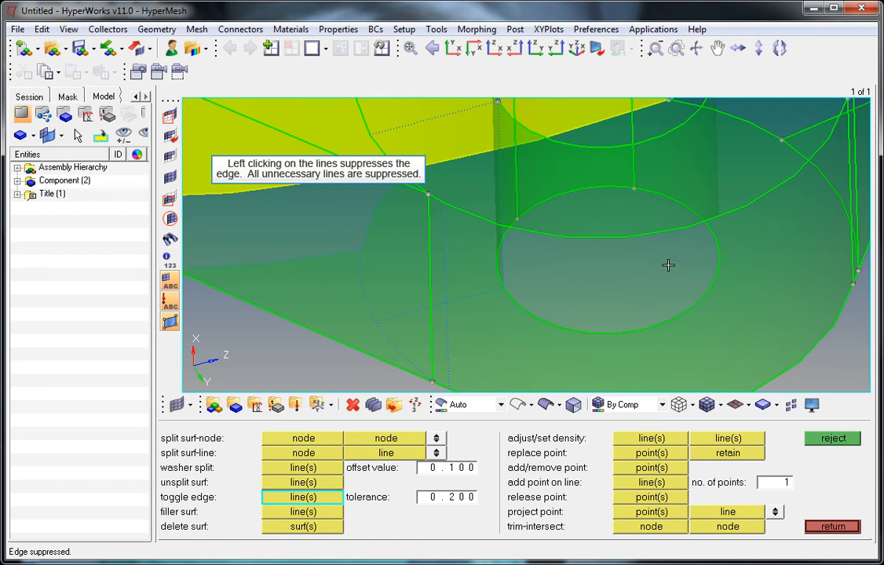
ctrl+drag(322, 254, 672, 267)
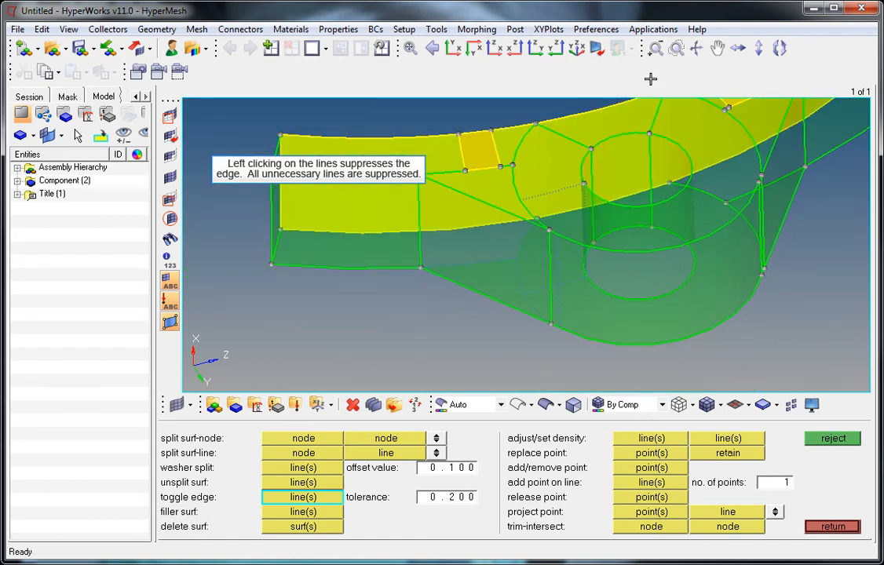
click(752, 185)
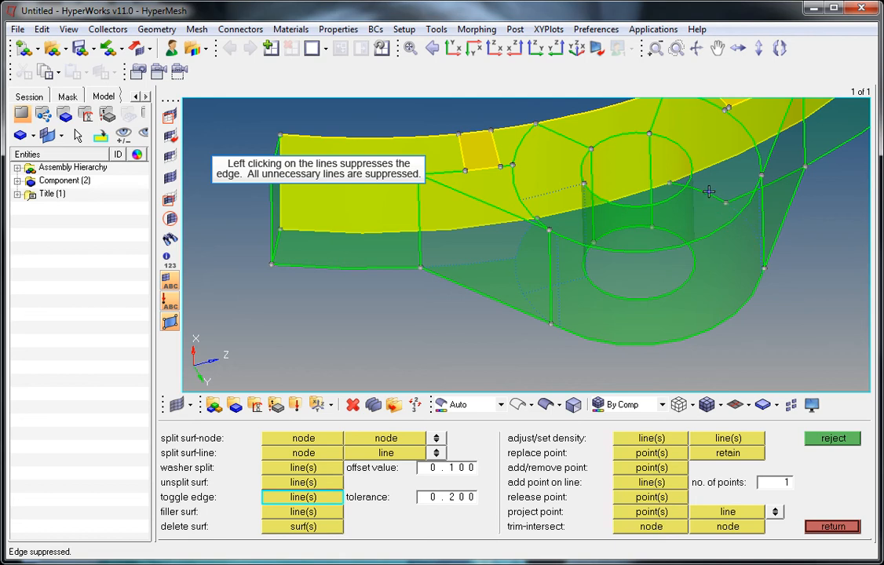
key(f)
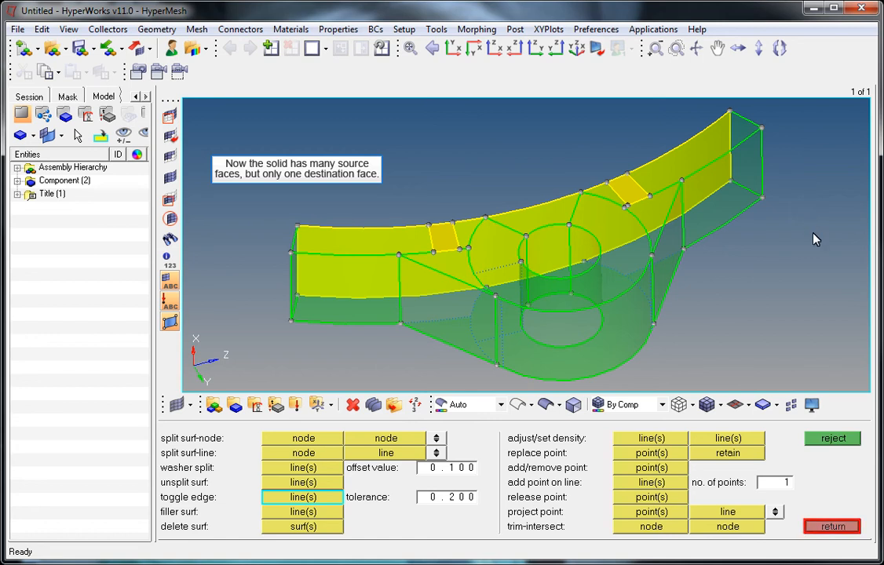
click(830, 526)
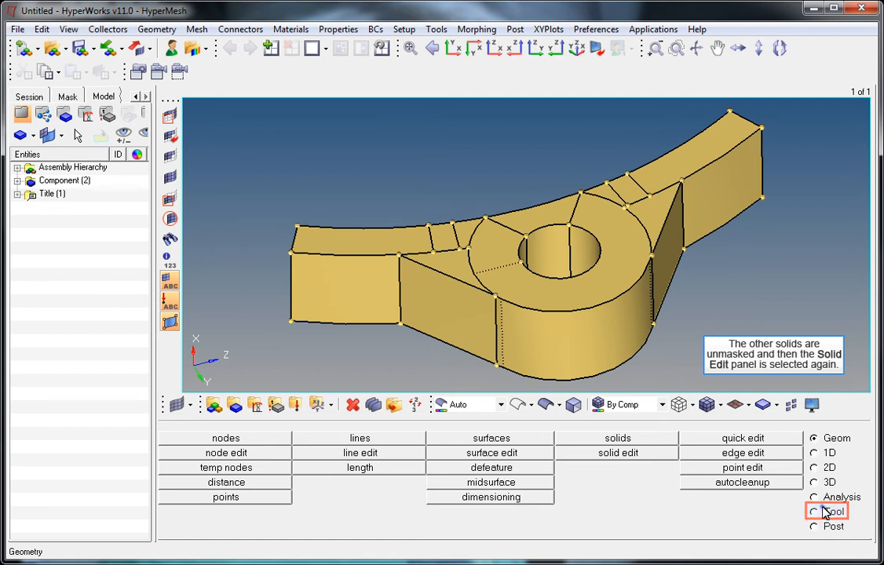
Unmask all solids so that the ribs and curved wall are shown again with the boss
click(823, 512)
click(373, 453)
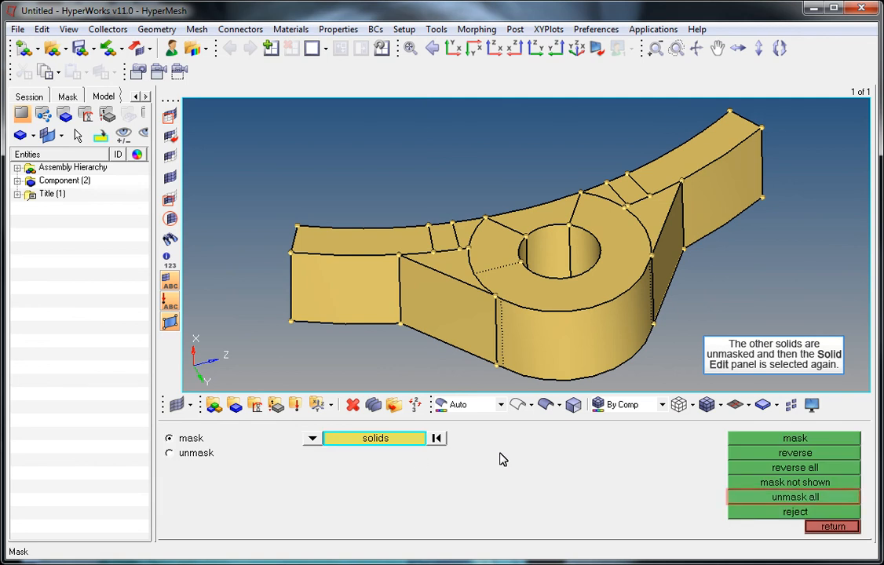
click(823, 498)
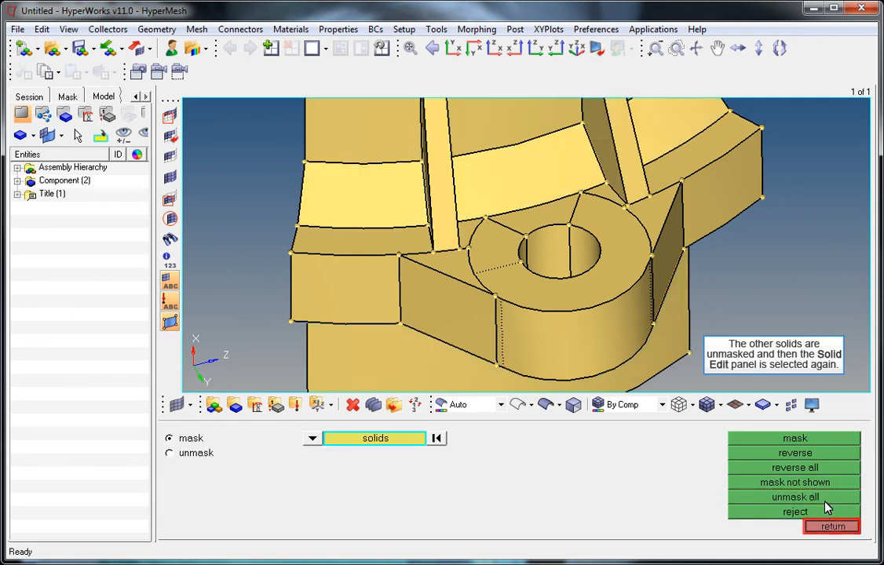
click(831, 526)
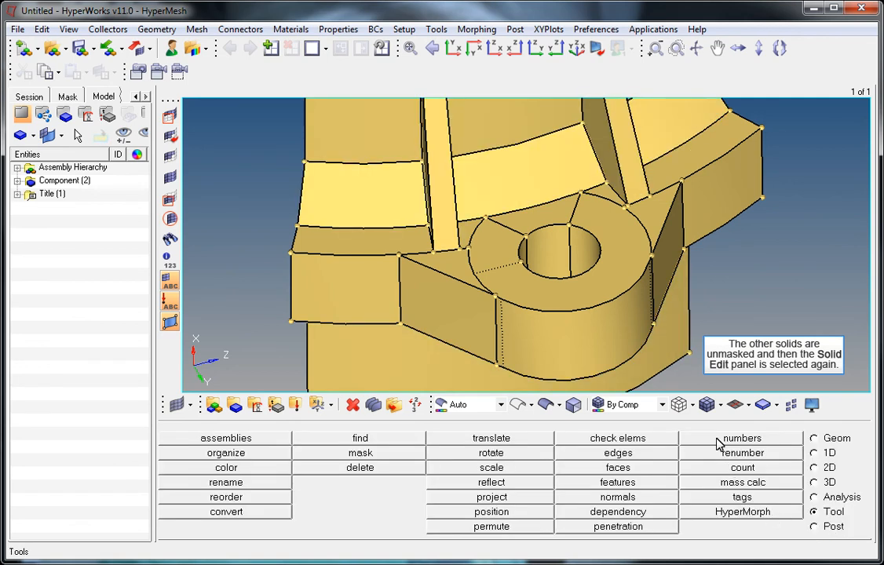
Set up a solid trim by plane or surface in Solid Edit with the curved wall solid behind the ribs as the target
ctrl+drag(700, 300, 734, 295)
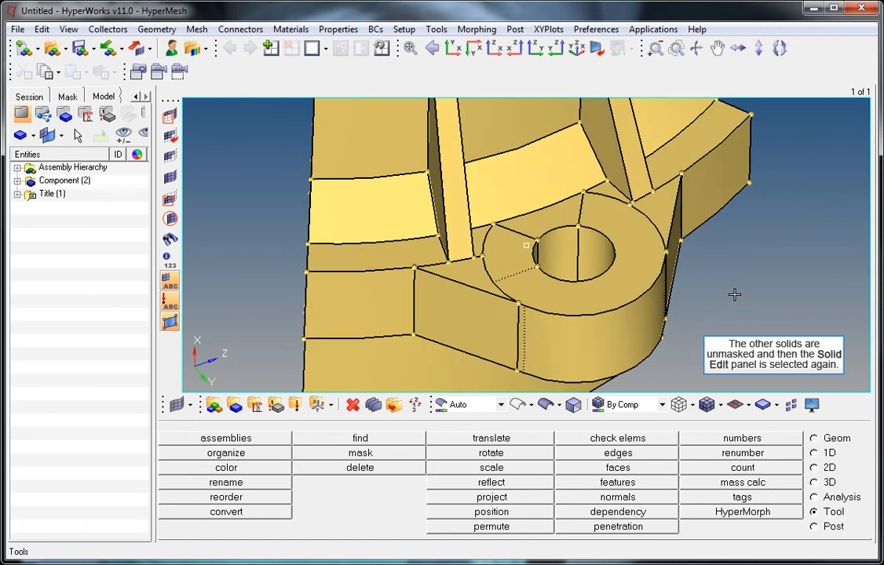
ctrl+scroll(735, 294, down, 3)
ctrl+scroll(735, 294, down, 2)
click(840, 442)
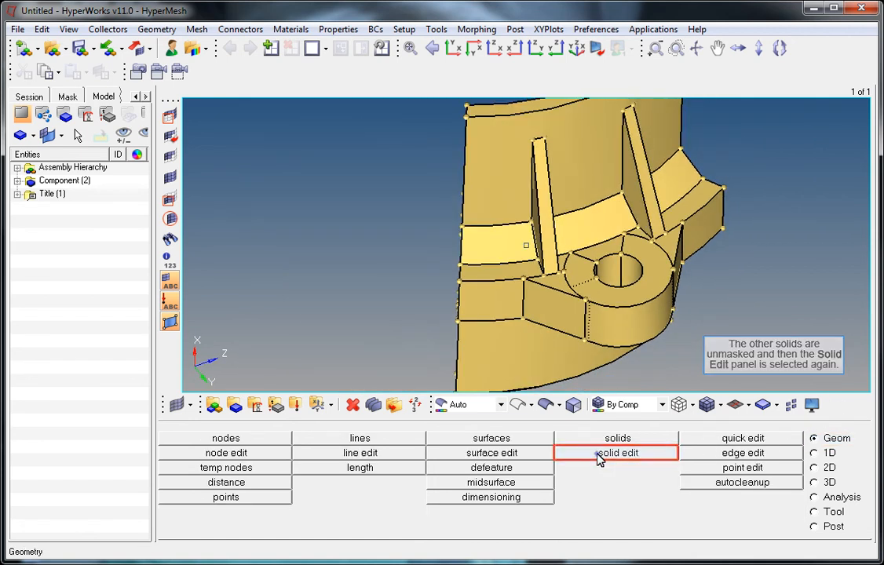
click(601, 454)
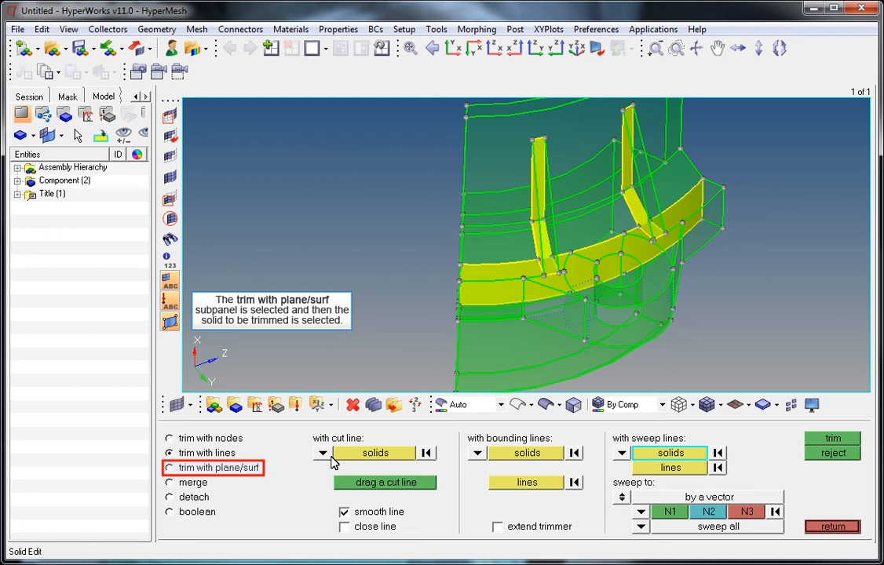
click(221, 470)
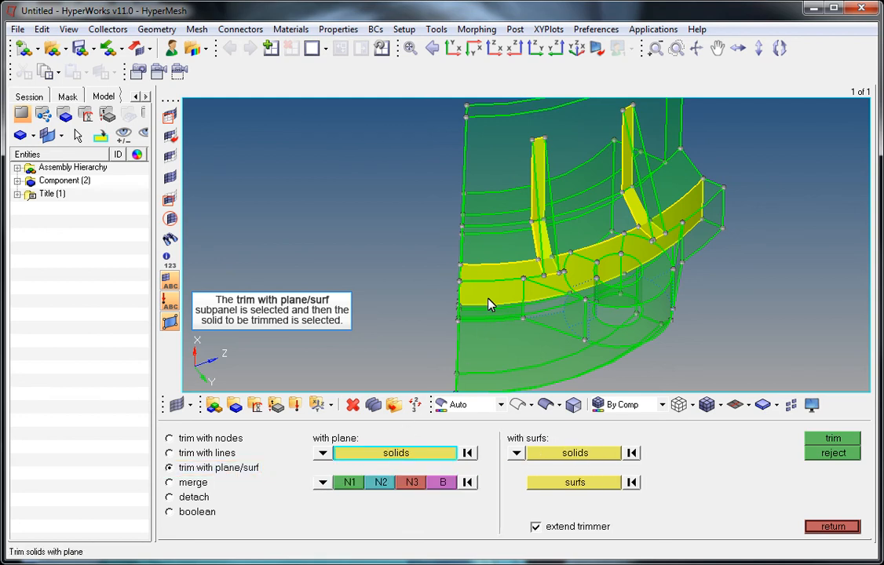
click(493, 263)
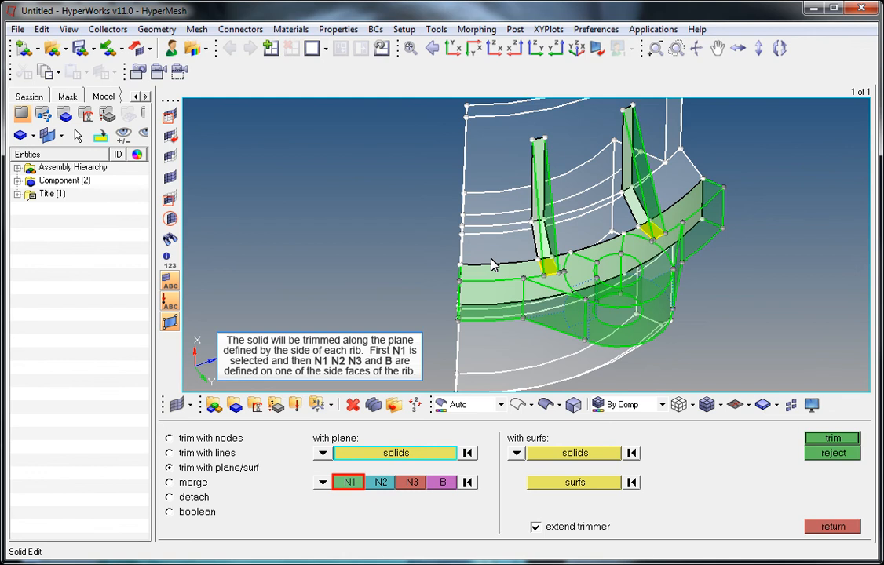
Trim the wall solid along a plane whose N1, N2, N3 and base point B lie on one side face of the rib
click(350, 482)
ctrl+drag(423, 225, 447, 225)
click(537, 228)
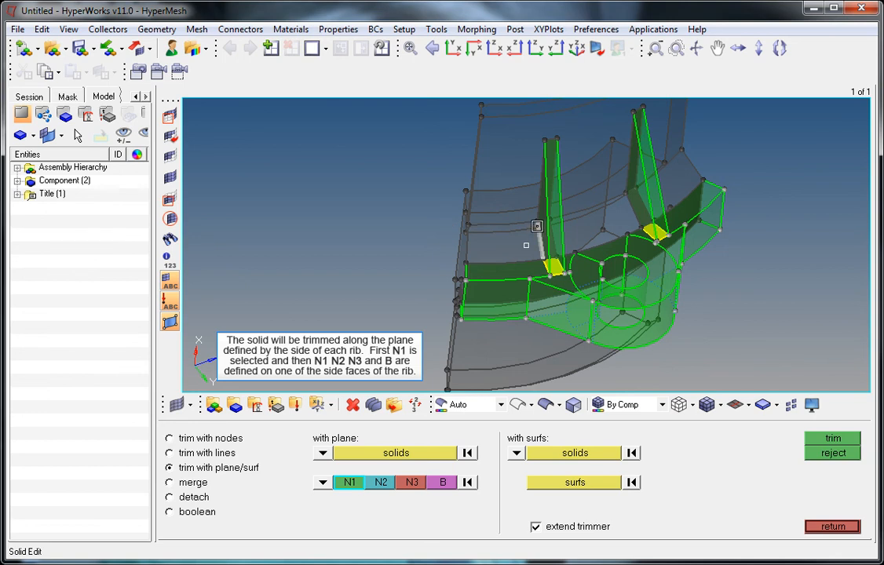
click(538, 217)
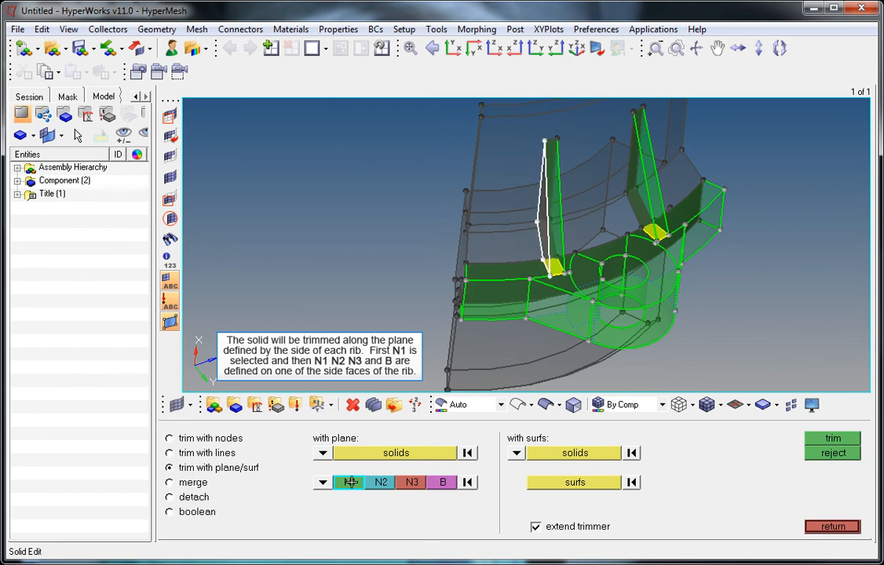
click(541, 224)
click(543, 202)
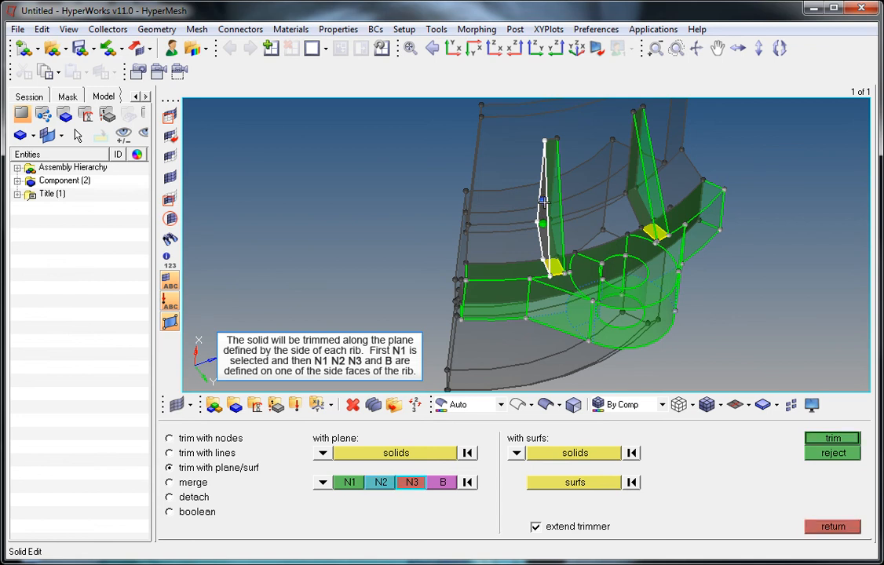
click(547, 243)
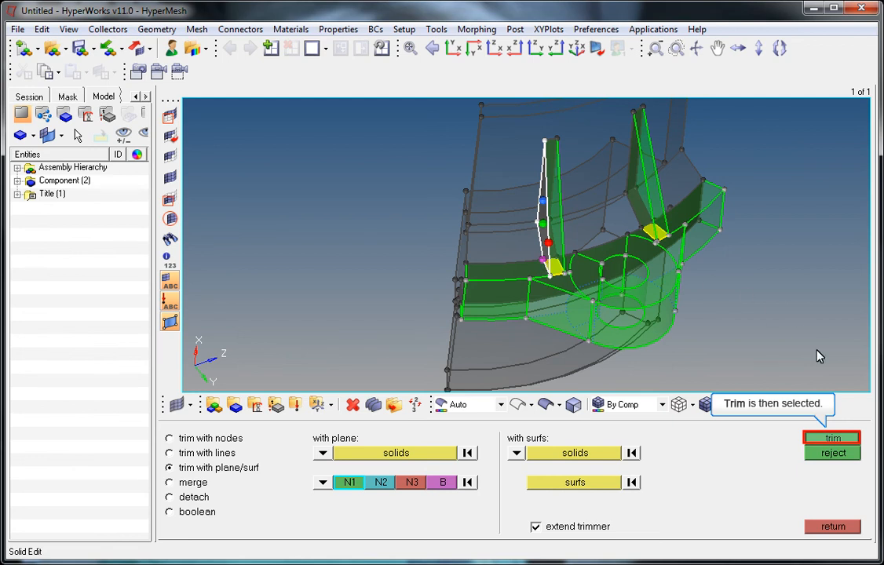
click(842, 442)
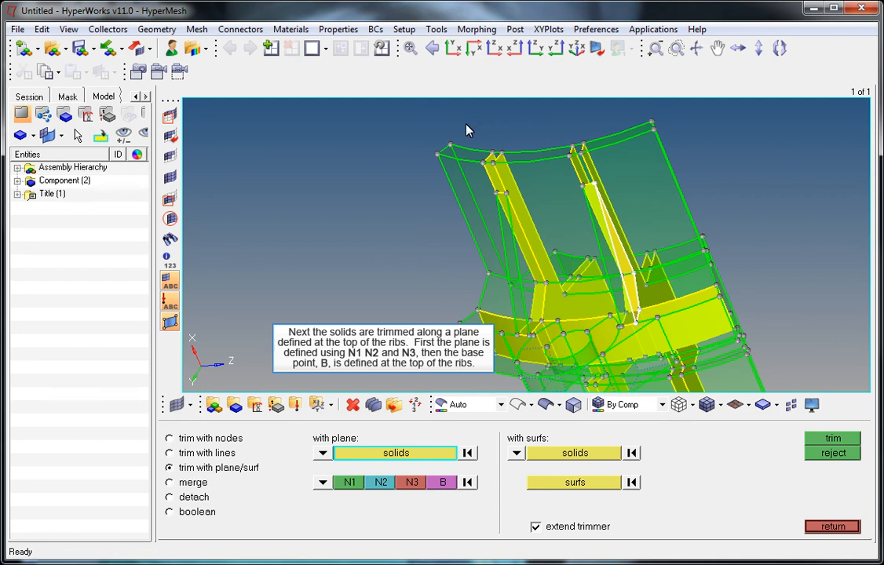
Select the five upper wall solids between, behind and beside the ribs for trimming with a plane
click(450, 158)
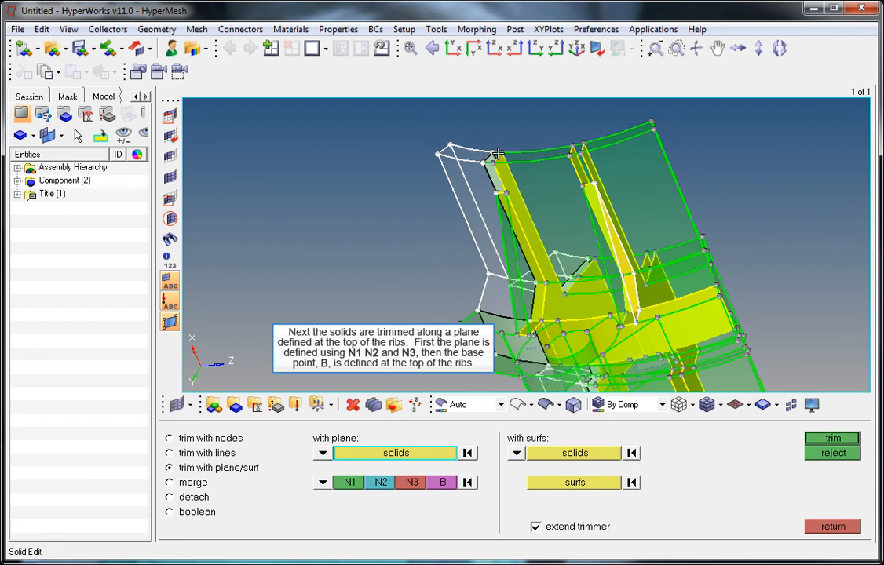
click(497, 155)
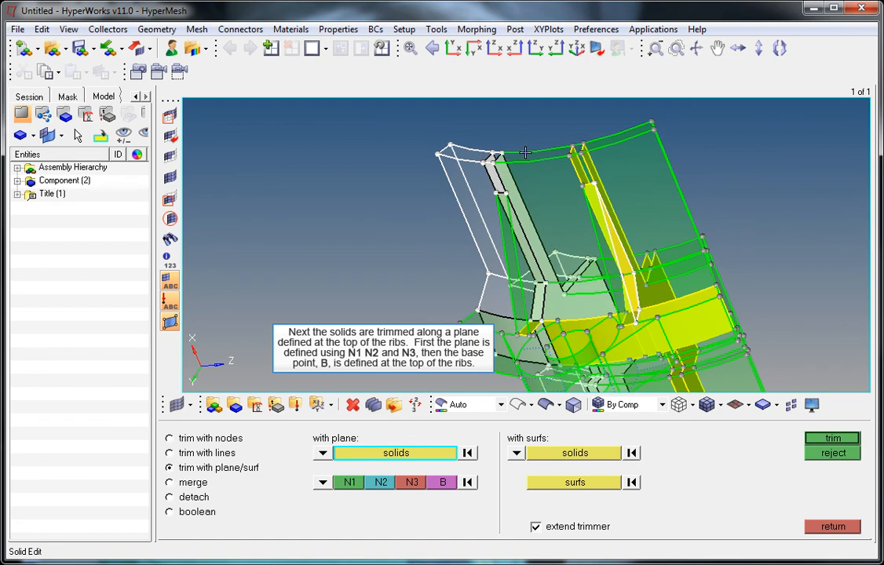
click(525, 152)
click(582, 150)
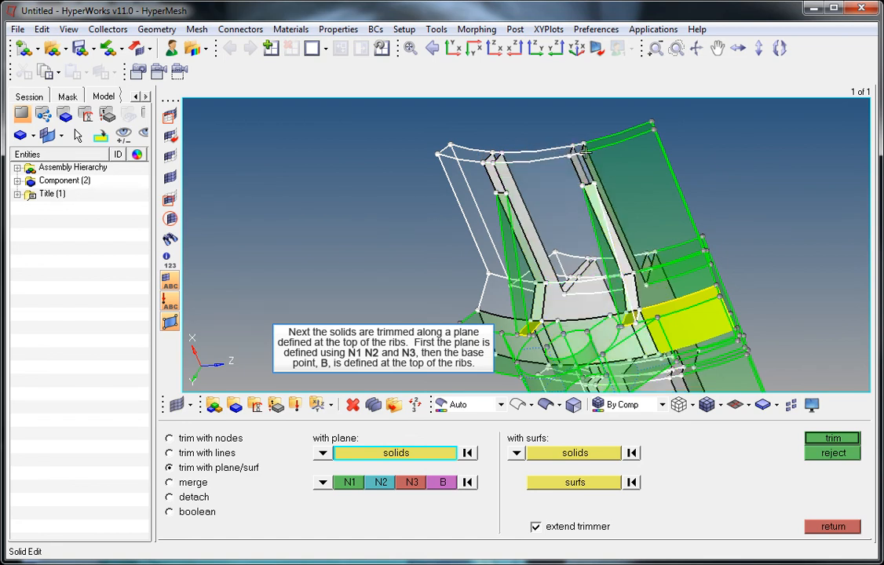
click(610, 144)
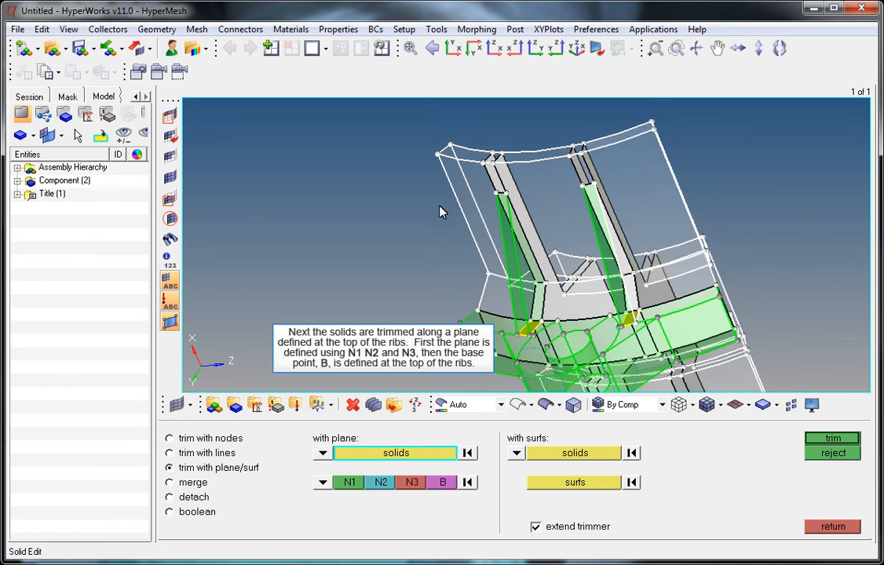
Trim the selected solids with a plane defined by N1, N2 and N3 on the wall's top face, based at the rib's upper corner
click(349, 482)
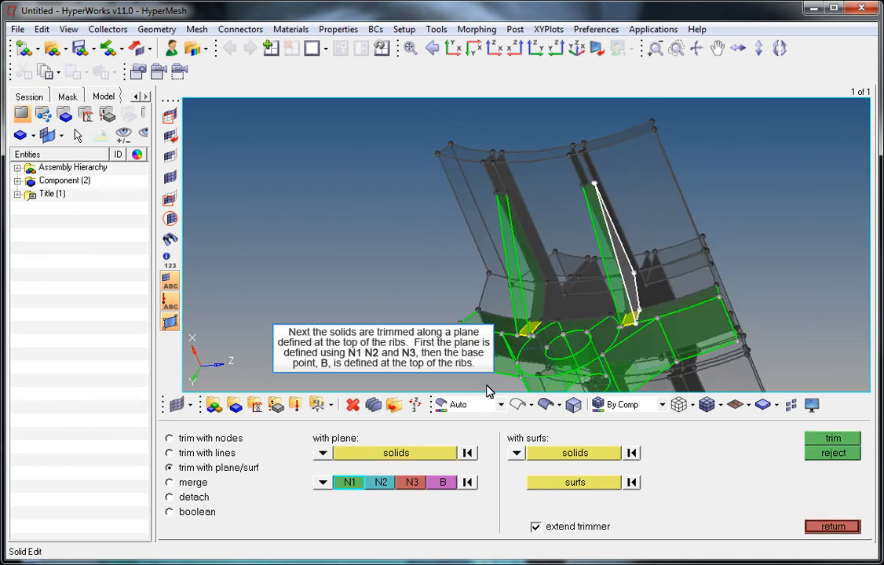
ctrl+scroll(558, 206, down, 2)
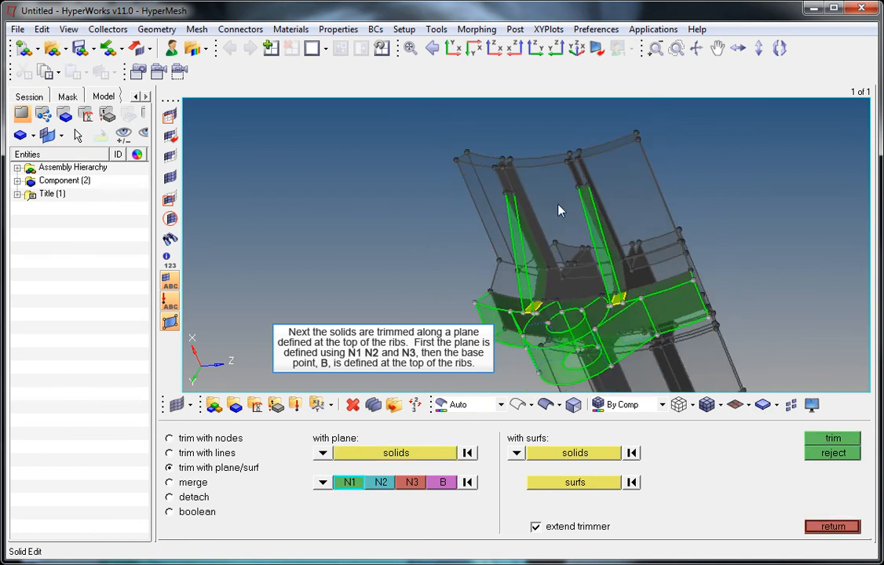
ctrl+scroll(558, 209, up, 7)
ctrl+scroll(560, 212, up, 3)
ctrl+right_drag(525, 293, 533, 388)
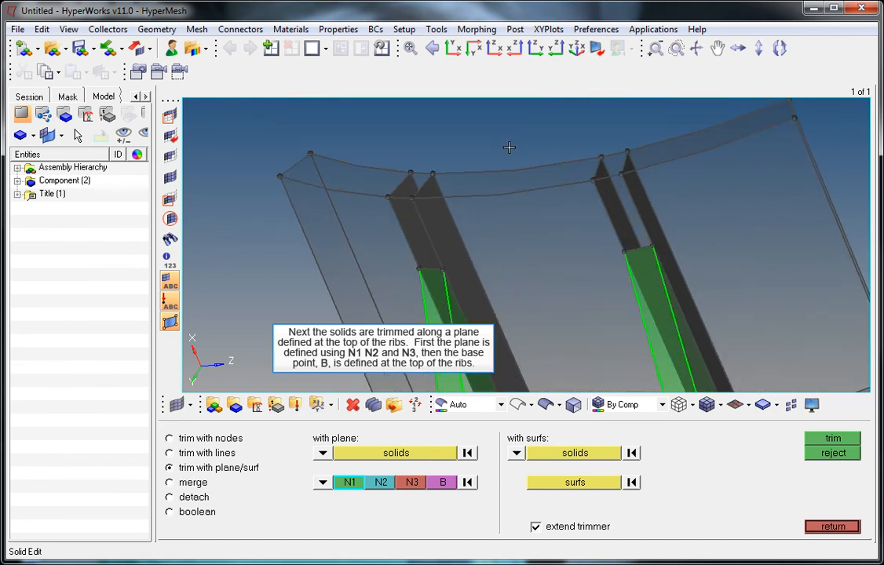
click(459, 181)
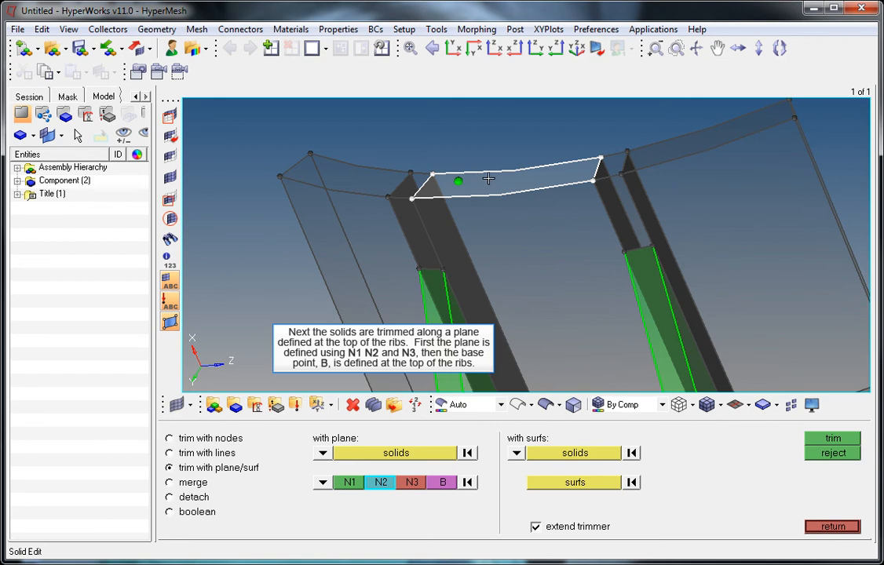
click(495, 172)
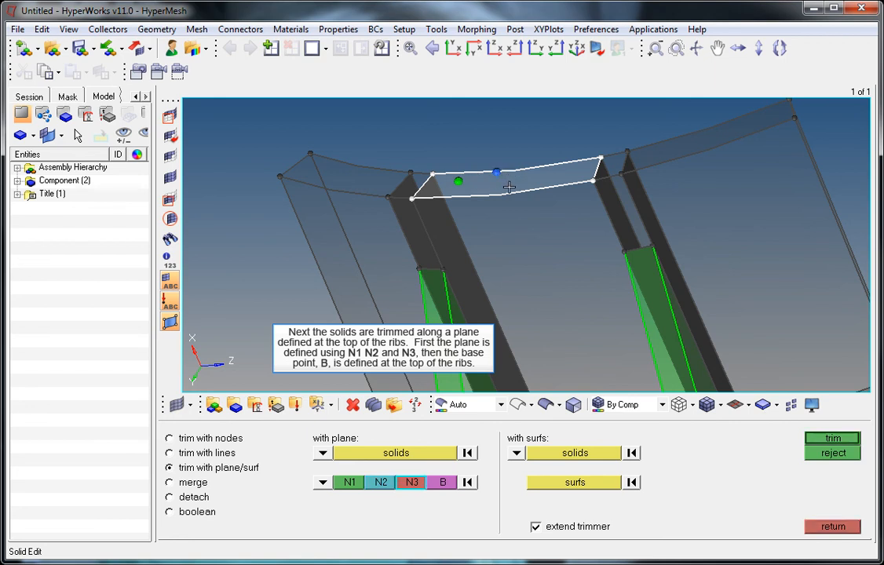
click(511, 192)
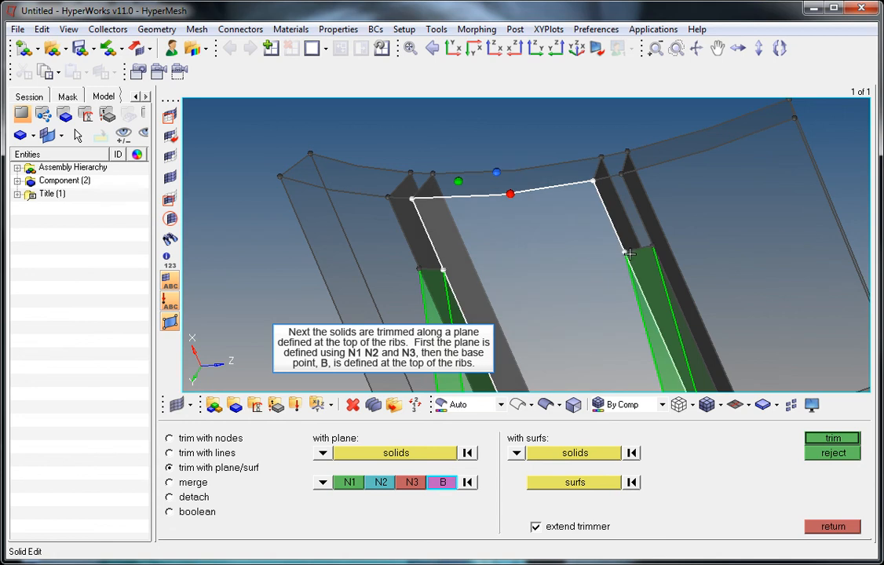
click(626, 251)
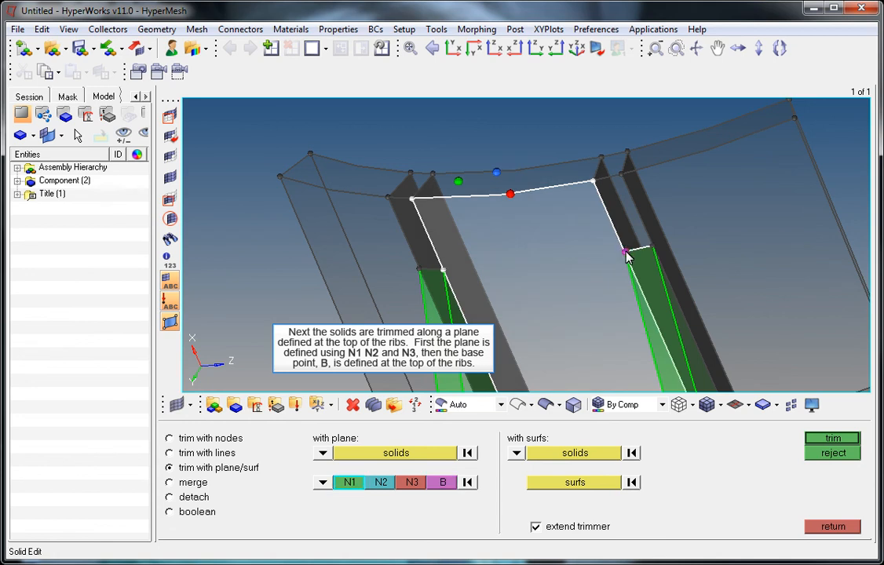
click(833, 438)
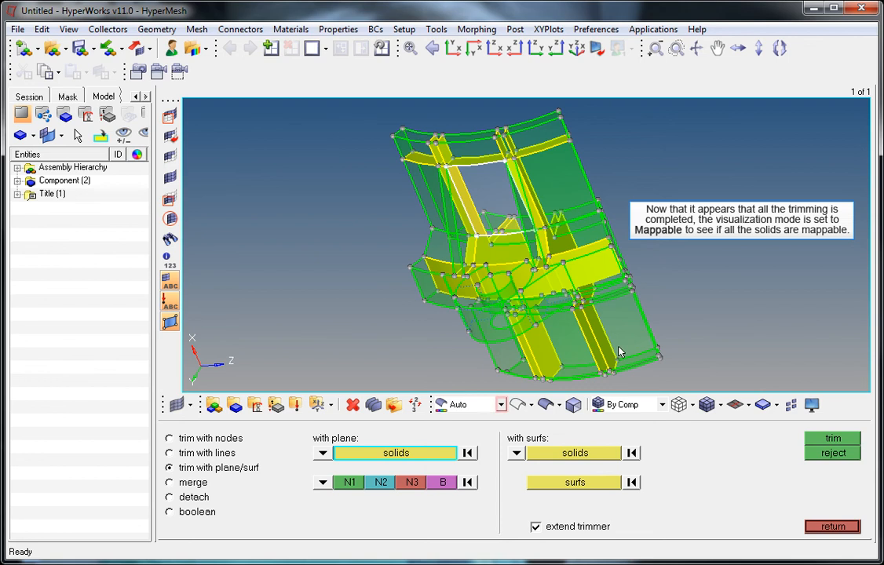
Set the geometry visualization mode to Mappable to check the trimmed solids, and leave Solid Edit
click(500, 405)
click(469, 480)
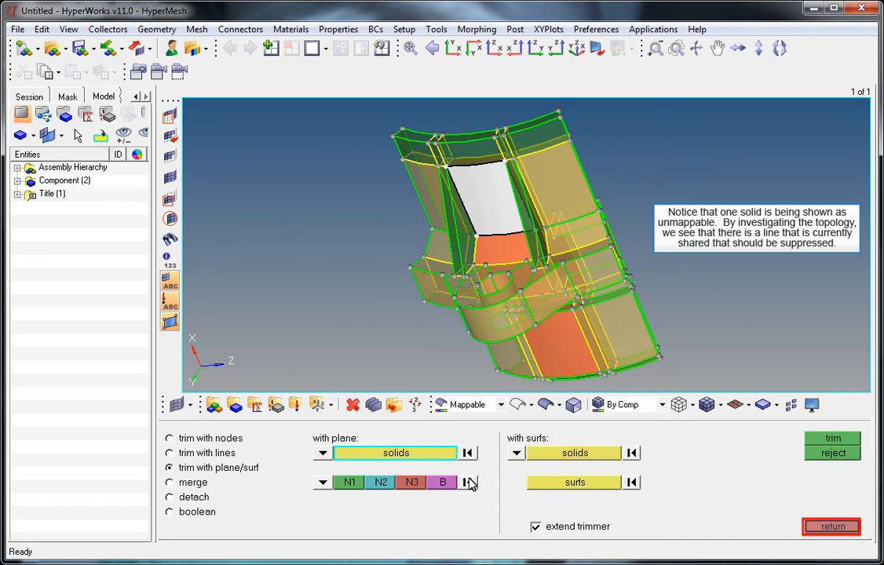
click(832, 526)
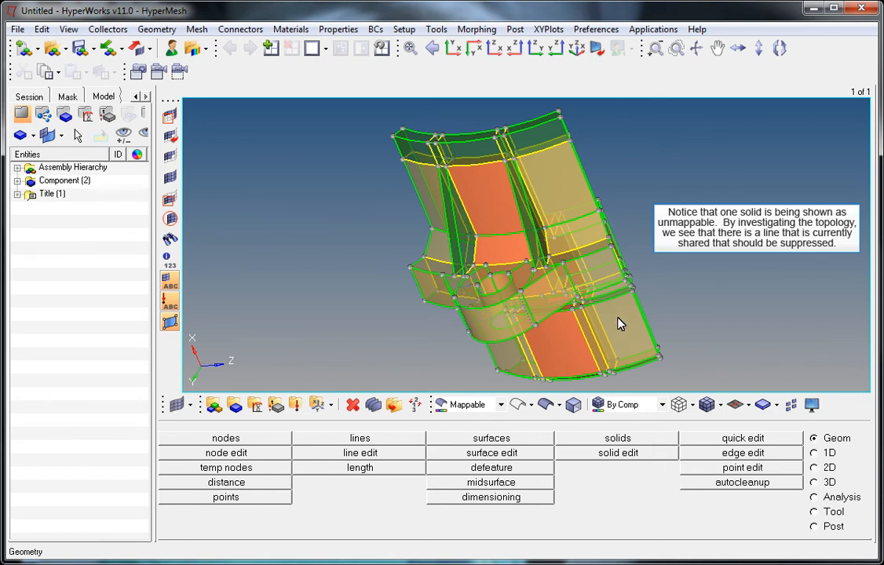
Suppress the boss's arc line crossing the face of the unmappable middle wall solid with toggle edge in Quick Edit
ctrl+drag(608, 270, 532, 282)
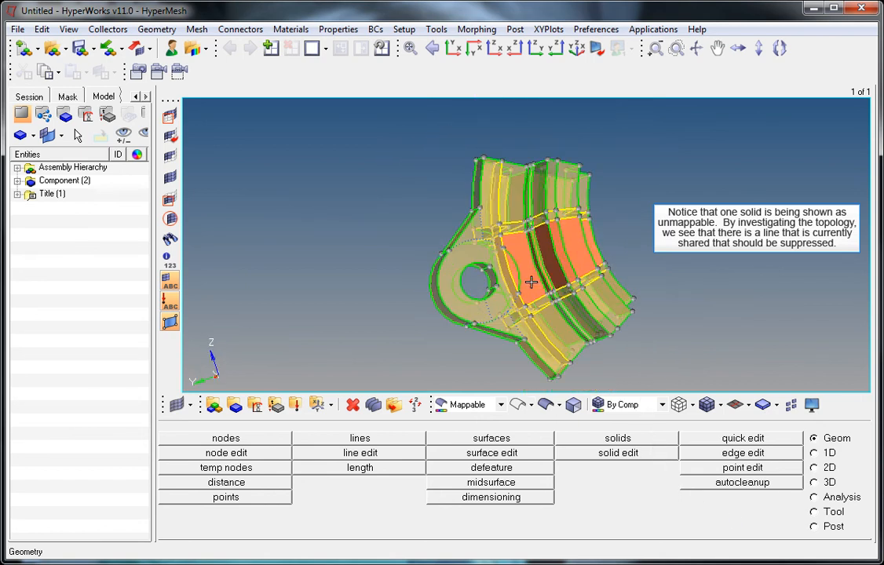
scroll(532, 282, up, 5)
click(743, 438)
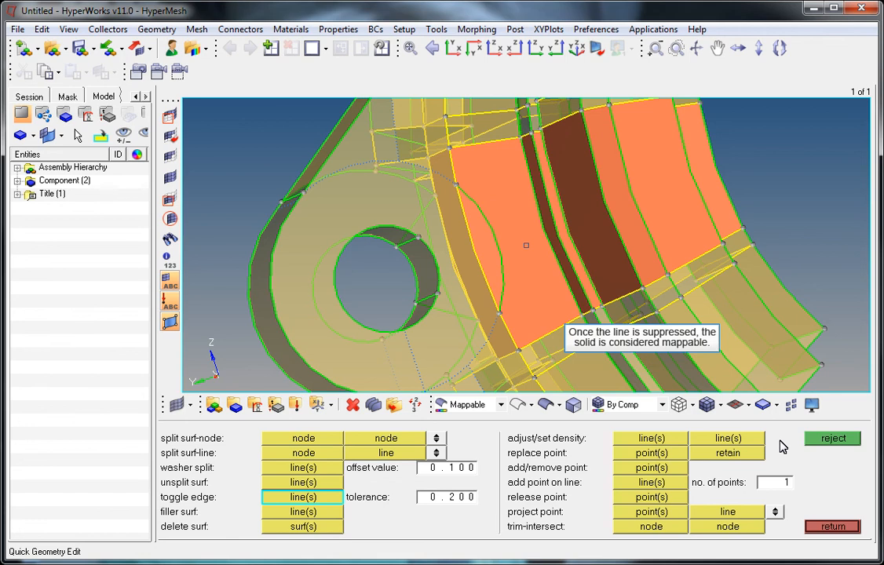
click(488, 222)
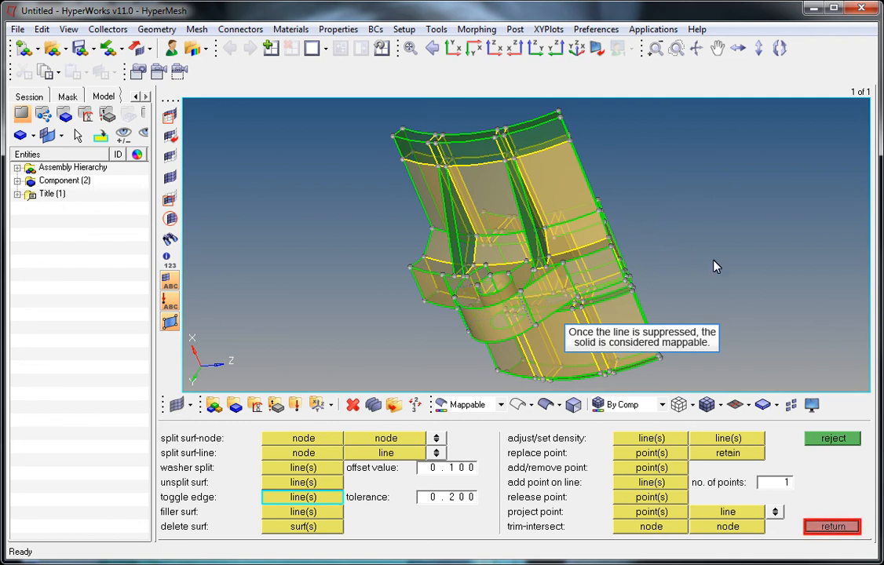
click(830, 526)
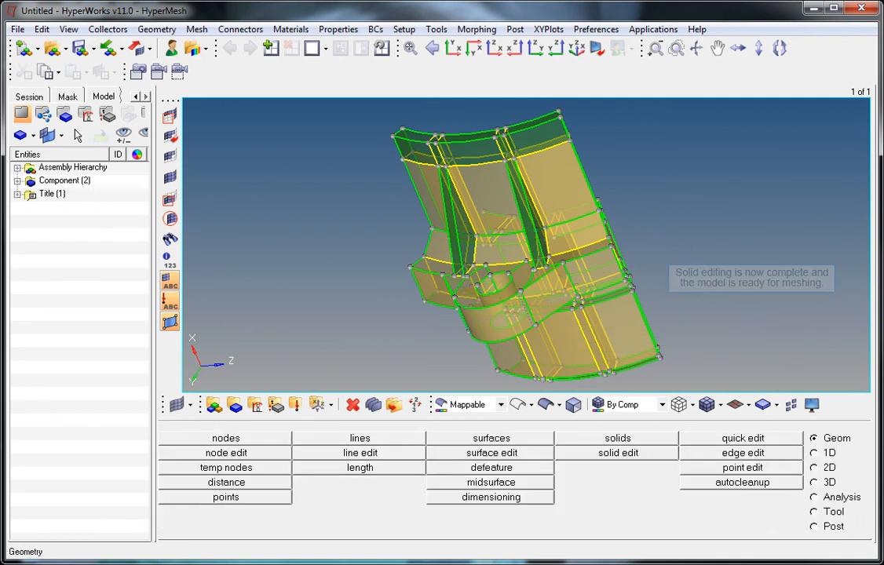